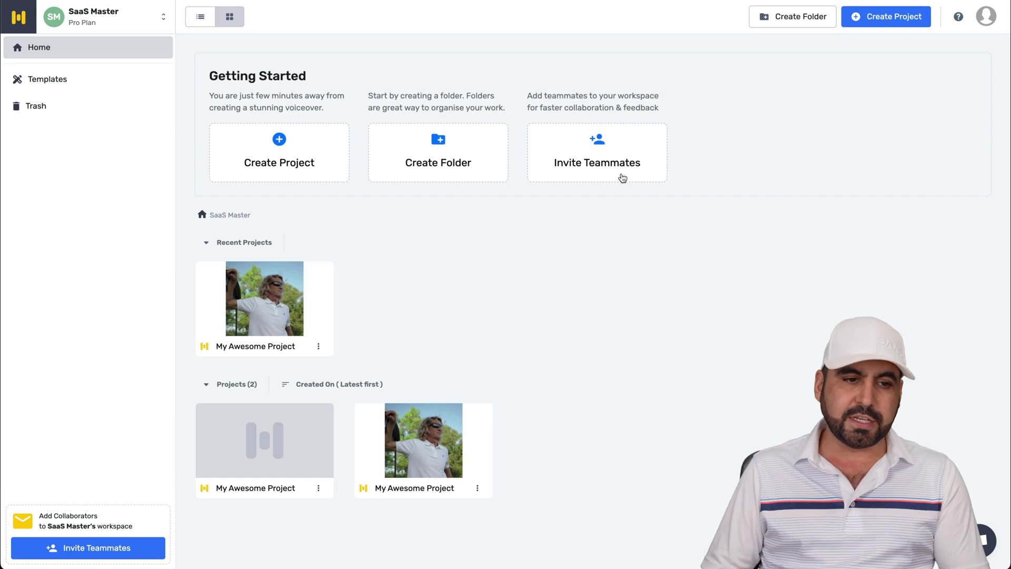
Create a blank audio project titled 'My Awesome Project v2' and open the AI voice library.
left_click(294, 157)
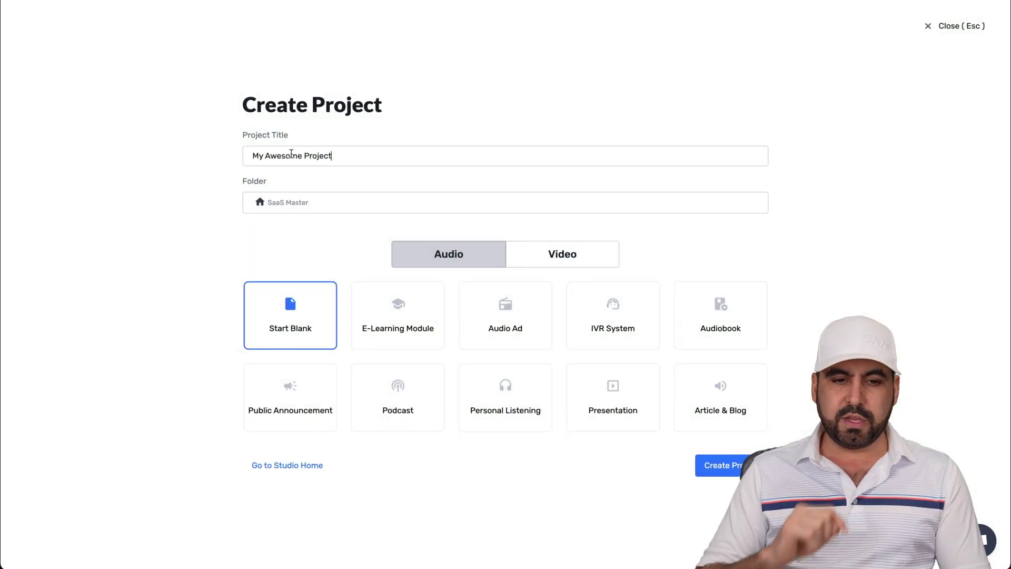
type("v2")
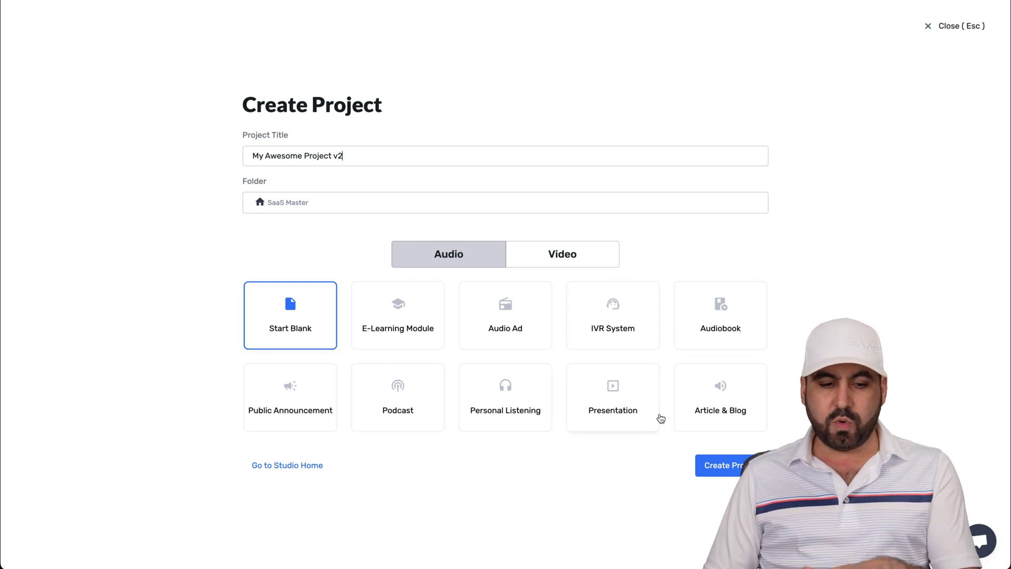
left_click(712, 467)
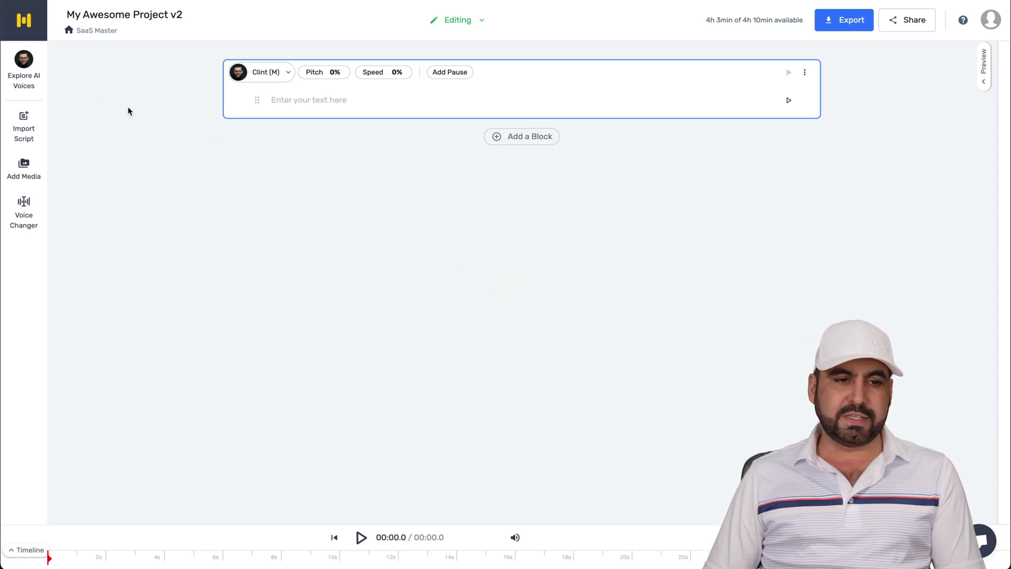
left_click(23, 83)
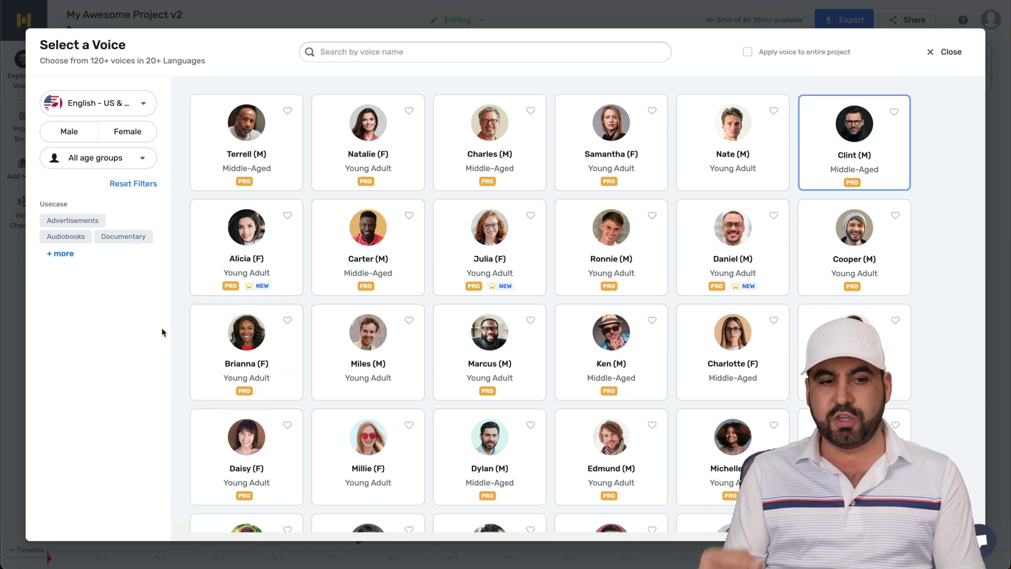
left_click(139, 108)
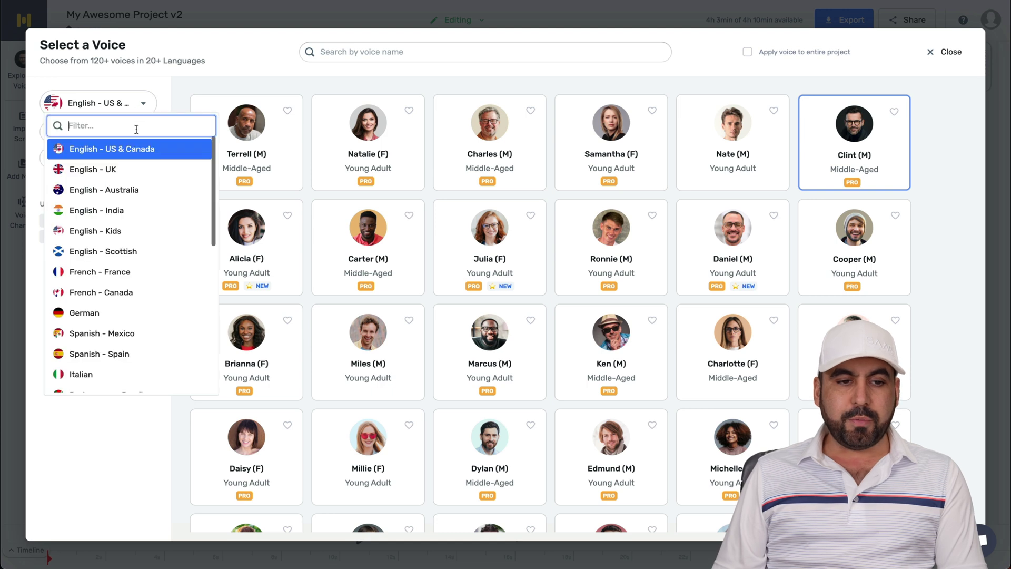
scroll(155, 237, "down", 5)
scroll(156, 241, "down", 3)
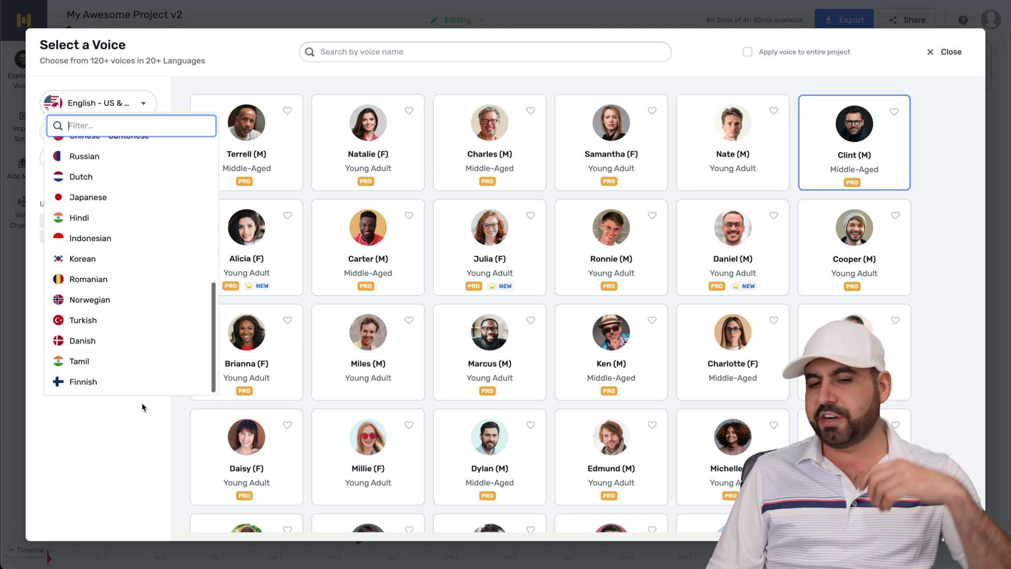
left_click(105, 238)
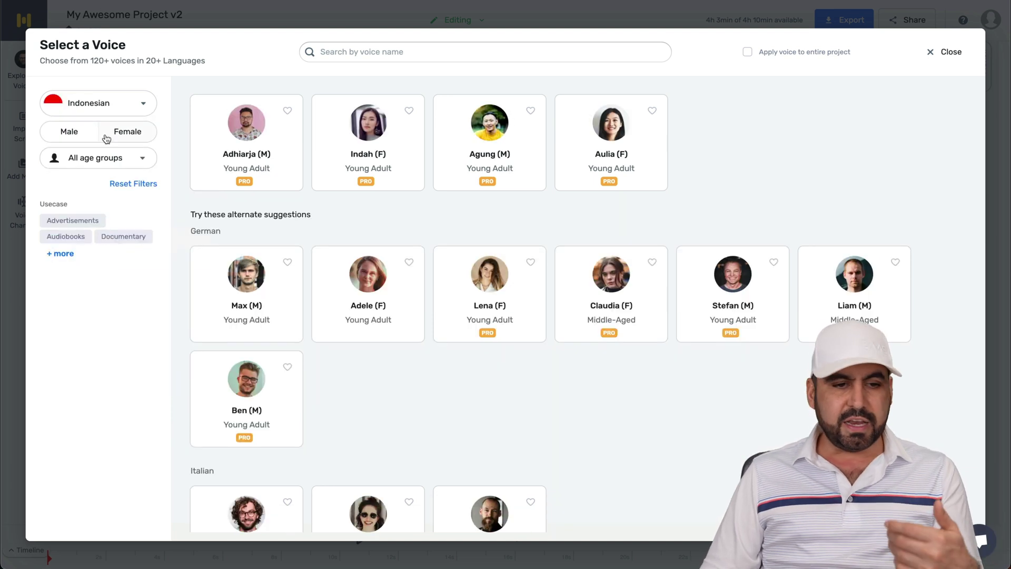
left_click(79, 104)
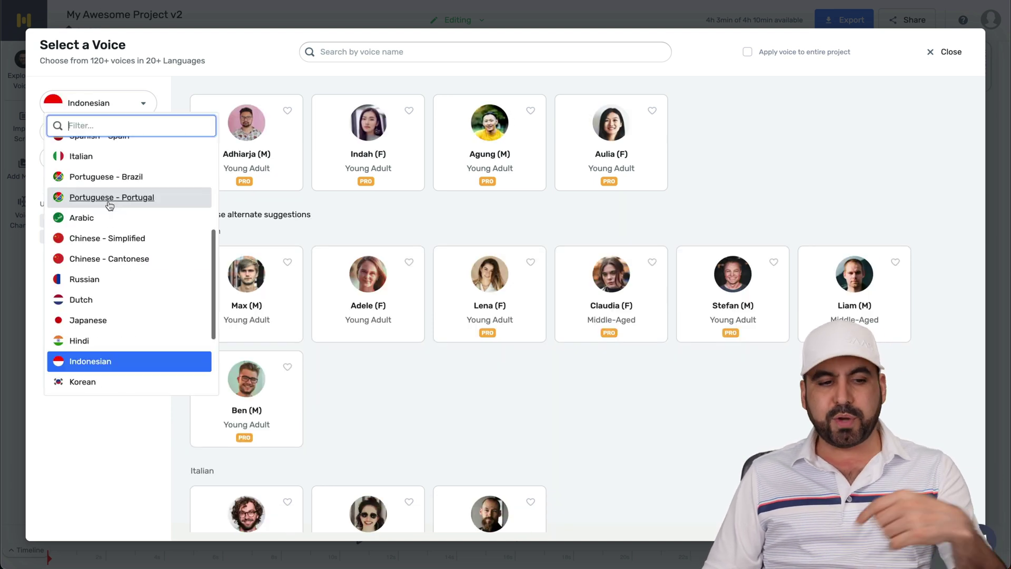
left_click(134, 239)
left_click(105, 106)
scroll(124, 179, "down", 2)
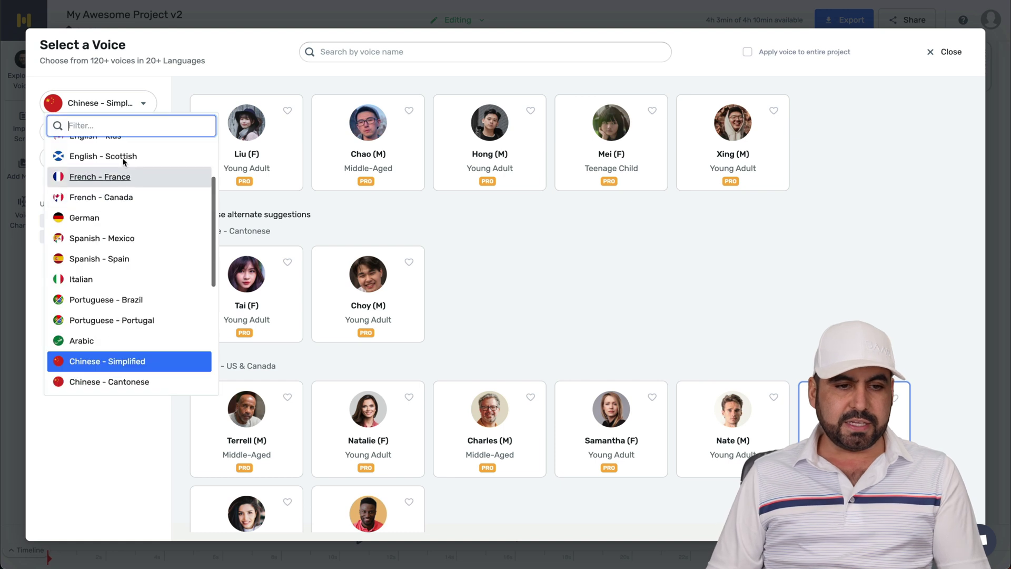
scroll(126, 163, "up", 2)
left_click(144, 158)
mouse_move(277, 176)
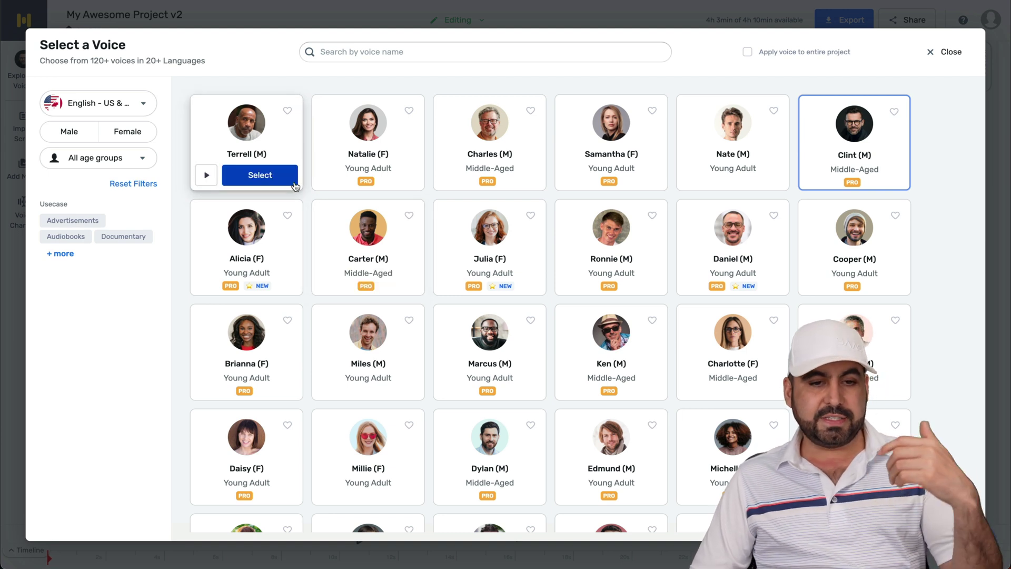
left_click(335, 178)
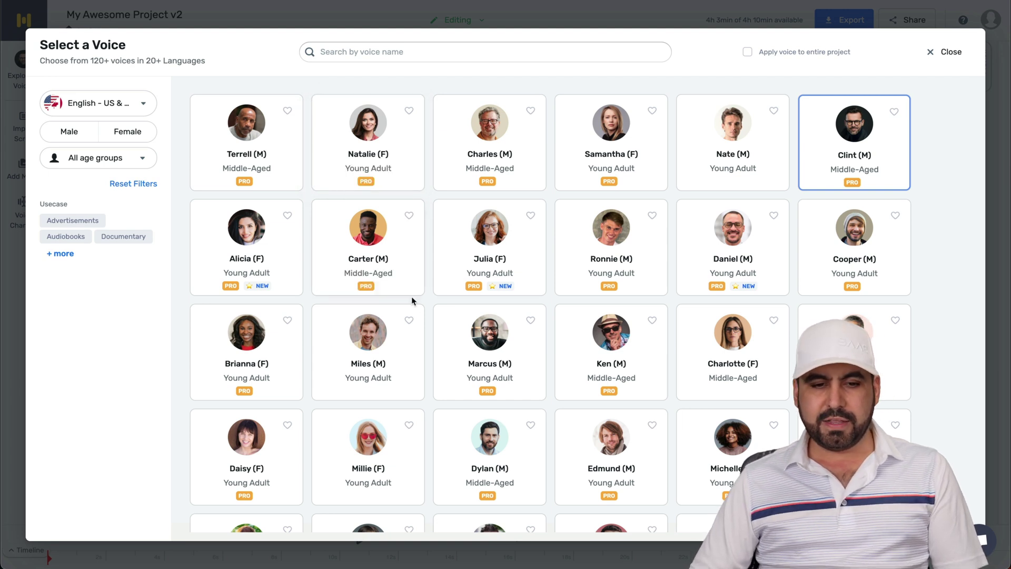
left_click(573, 282)
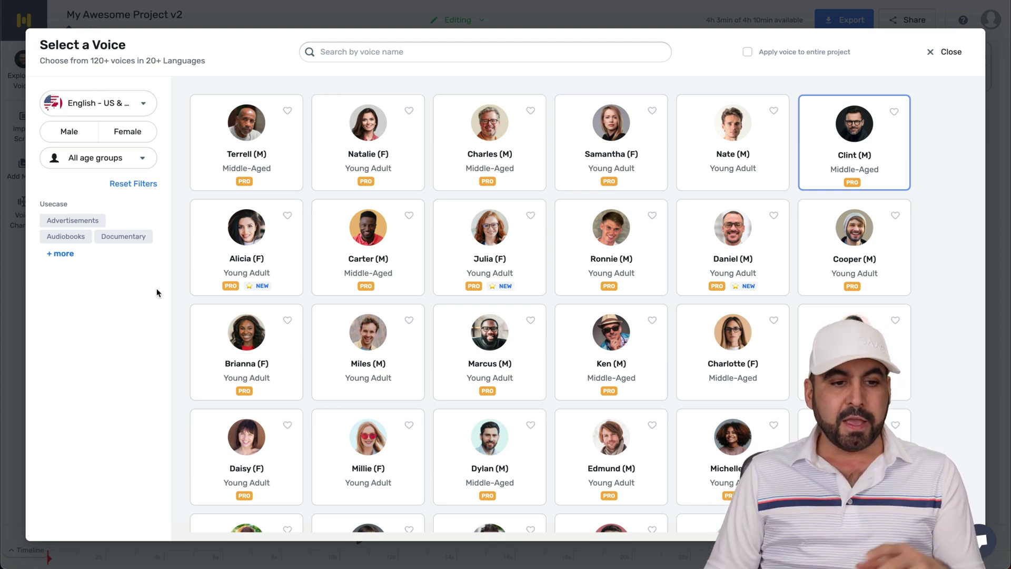
Filter voices by male, female, young adult and kid, and preview Grace's kid voice.
left_click(87, 136)
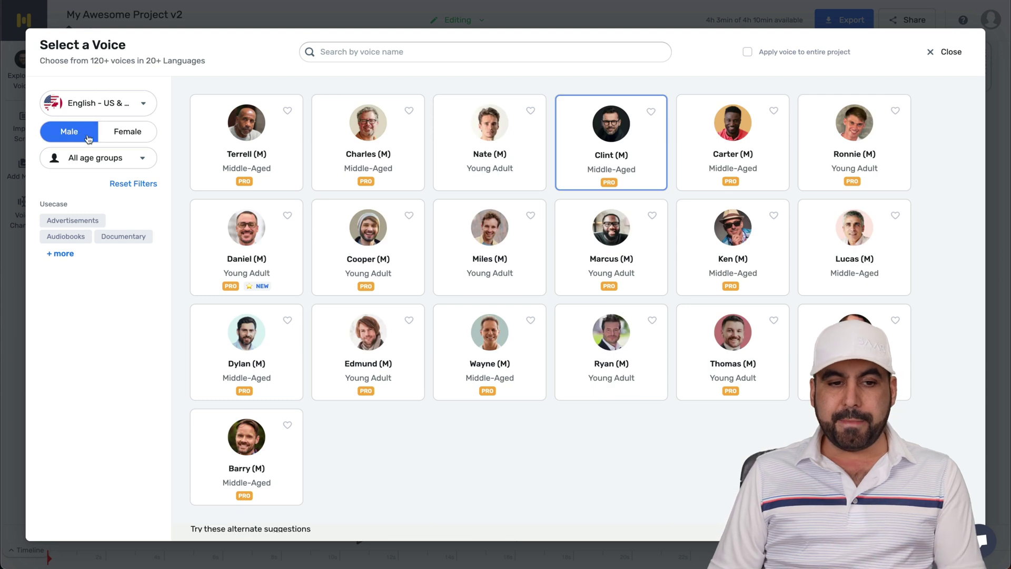
left_click(125, 138)
left_click(123, 160)
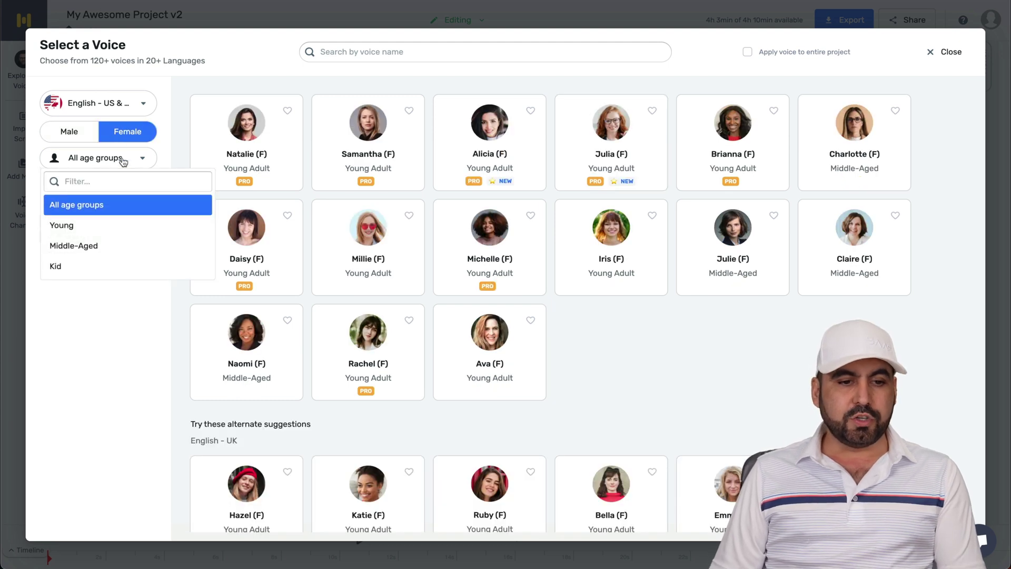
left_click(99, 226)
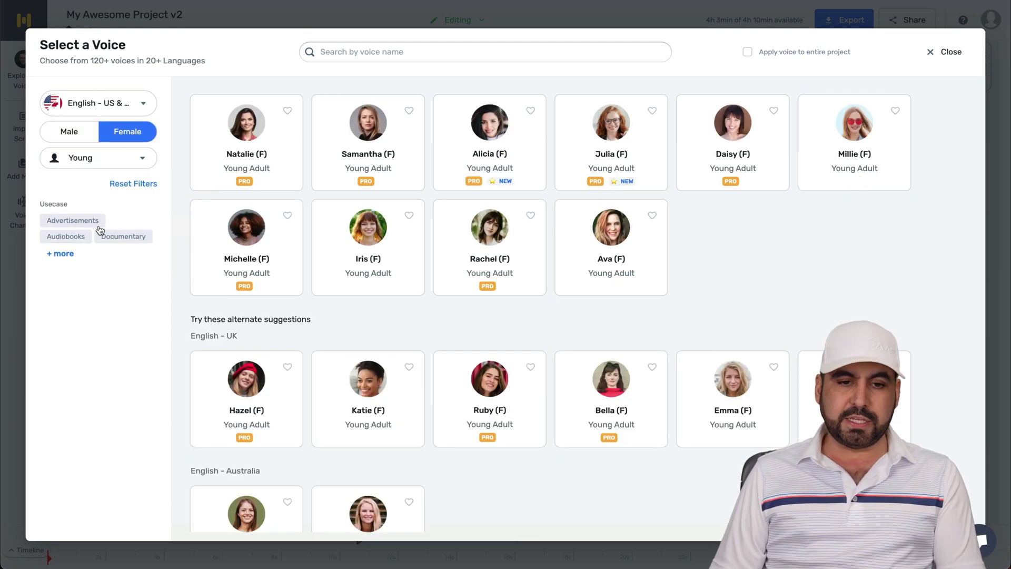
left_click(107, 164)
left_click(77, 265)
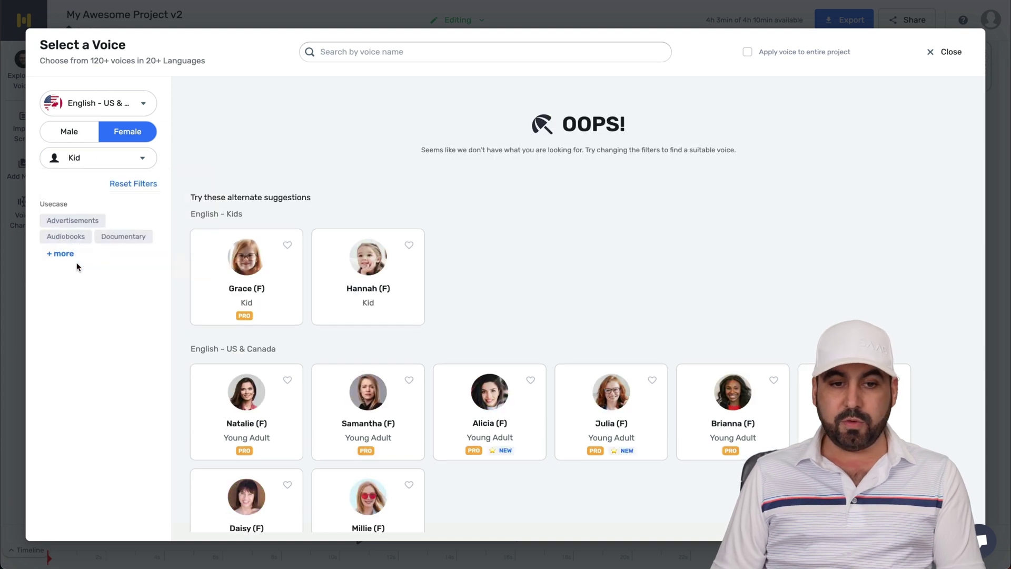
mouse_move(242, 309)
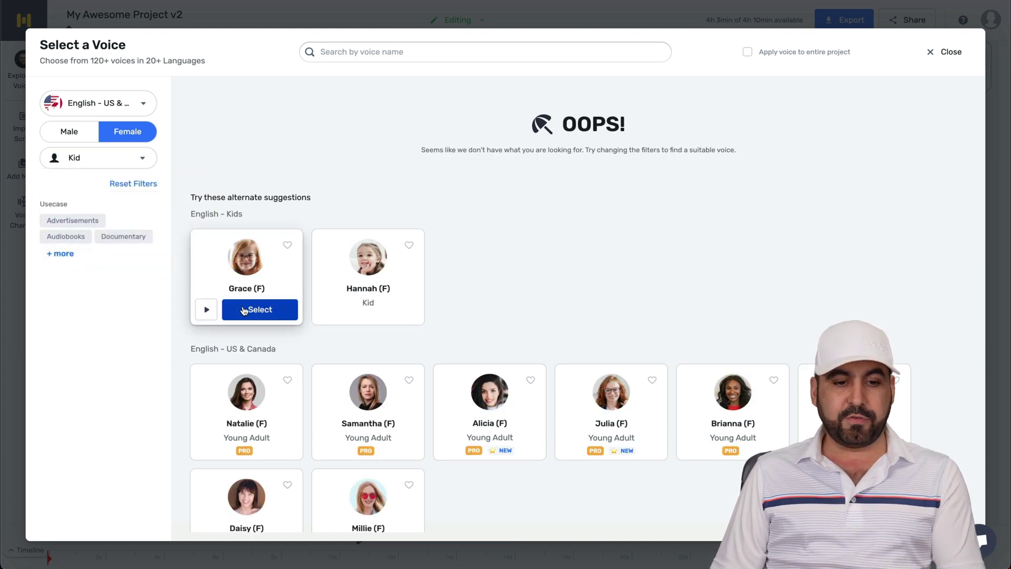
left_click(207, 310)
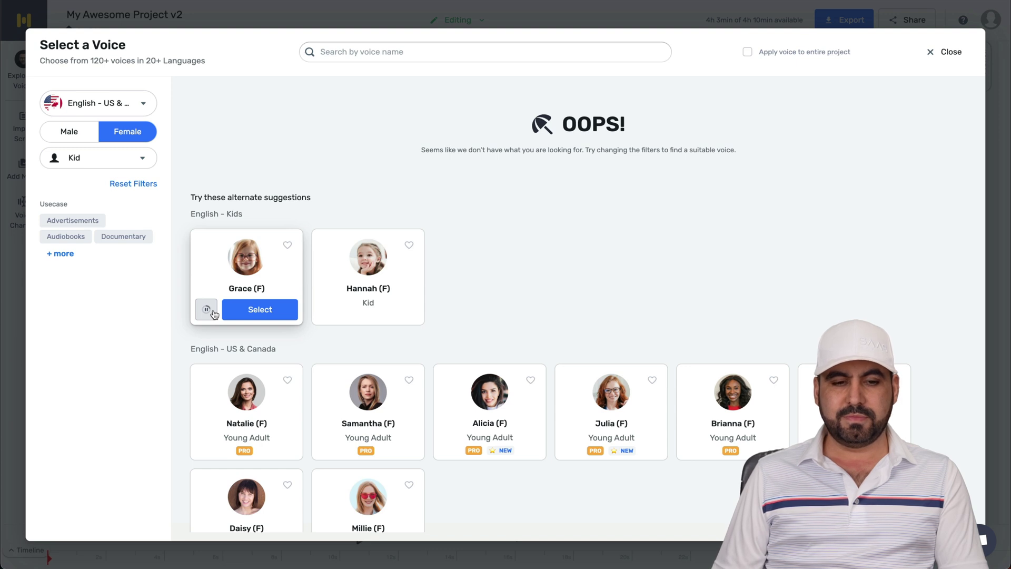
Show male voices of all ages, expand the use case tags, and choose Terrell (M).
left_click(87, 133)
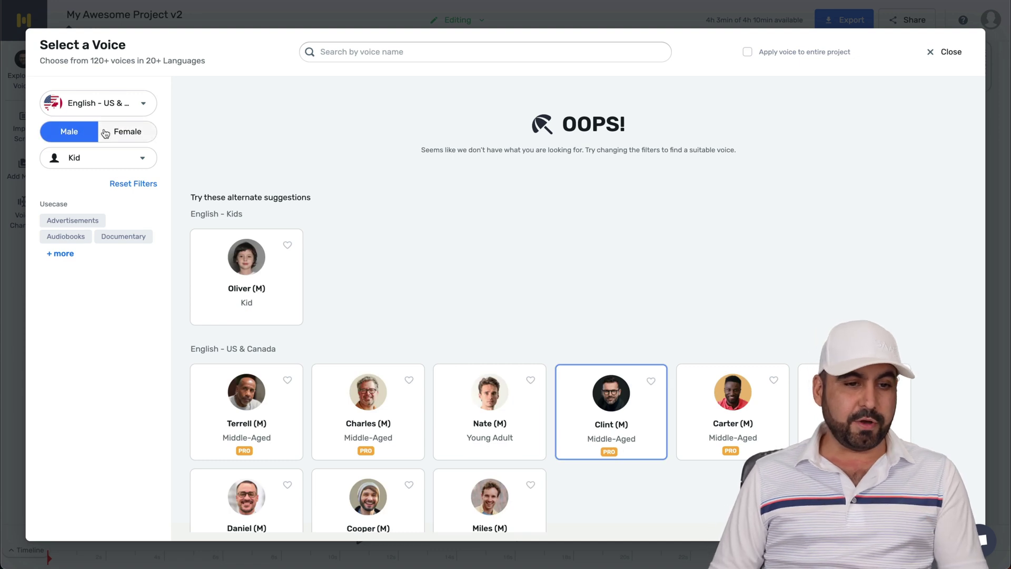
left_click(77, 158)
left_click(102, 203)
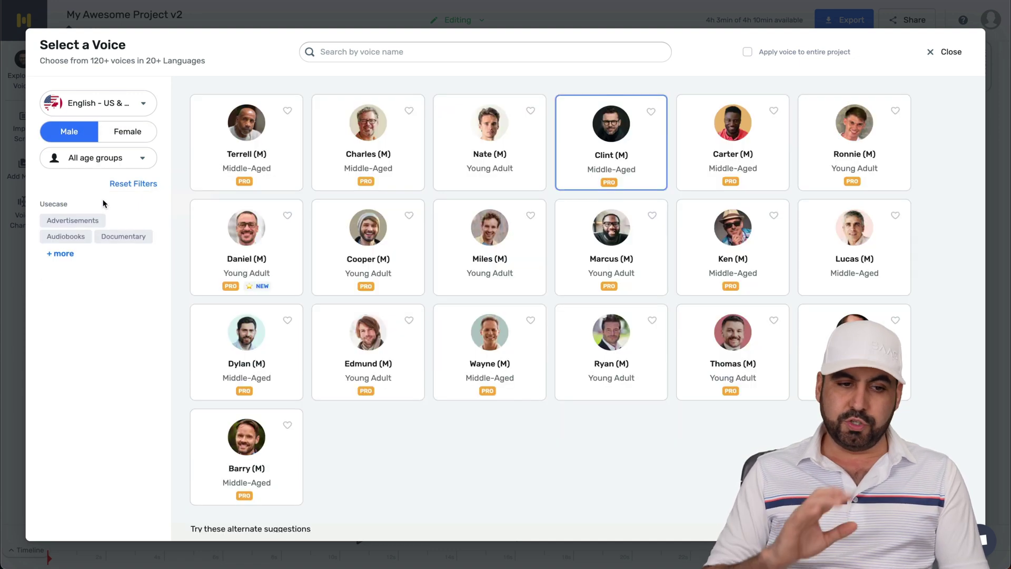
left_click(61, 255)
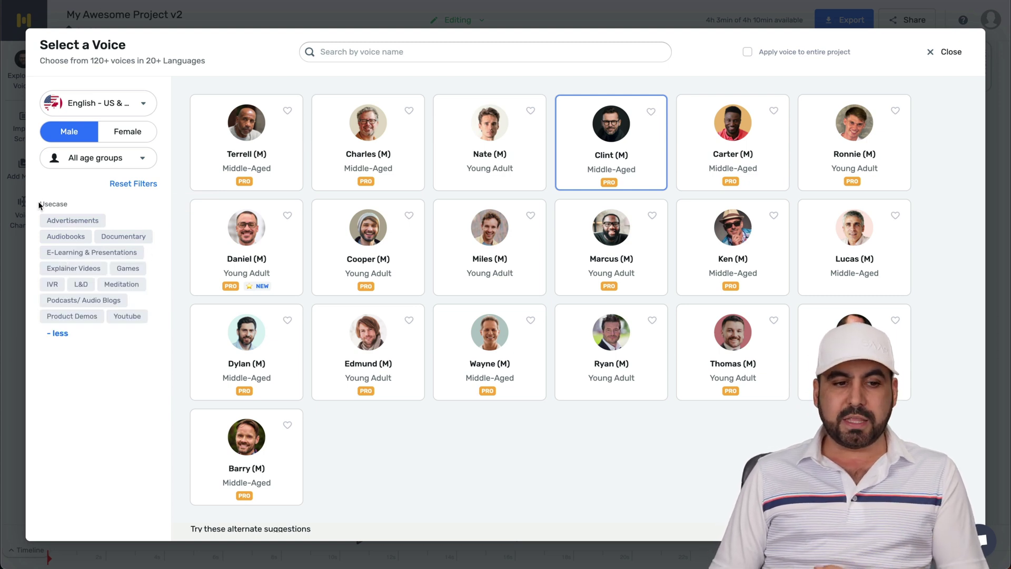
left_click_drag(39, 206, 100, 201)
left_click(141, 223)
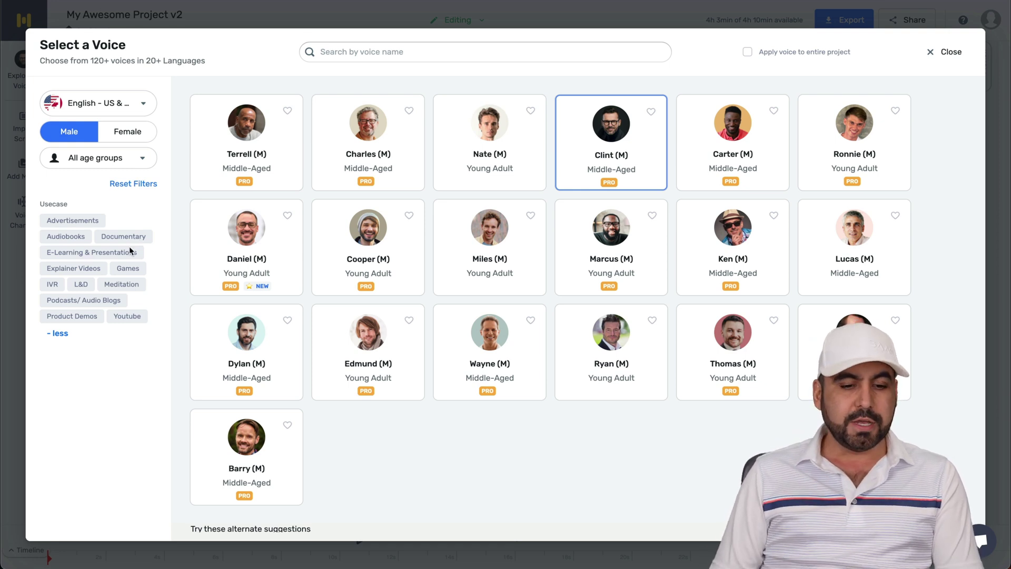
left_click(260, 175)
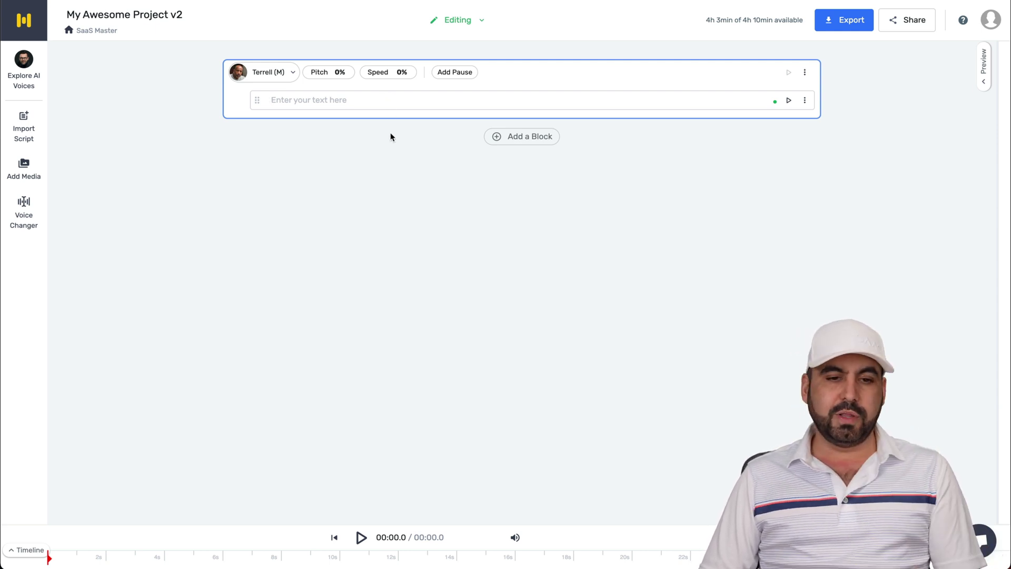
Import the Desktop .srt subtitle file as 108 blocks and play the first block's audio.
left_click(25, 126)
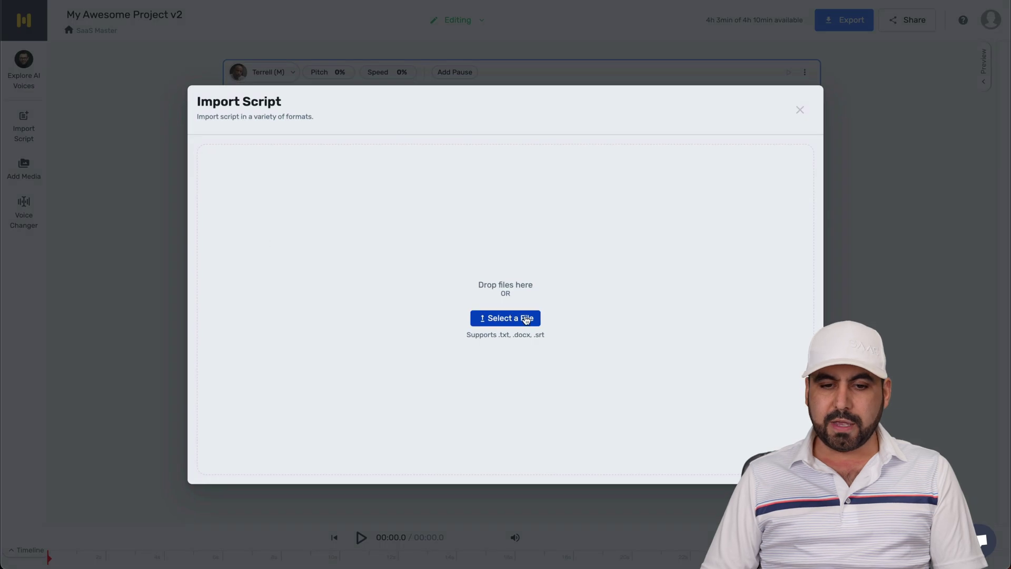
left_click(537, 319)
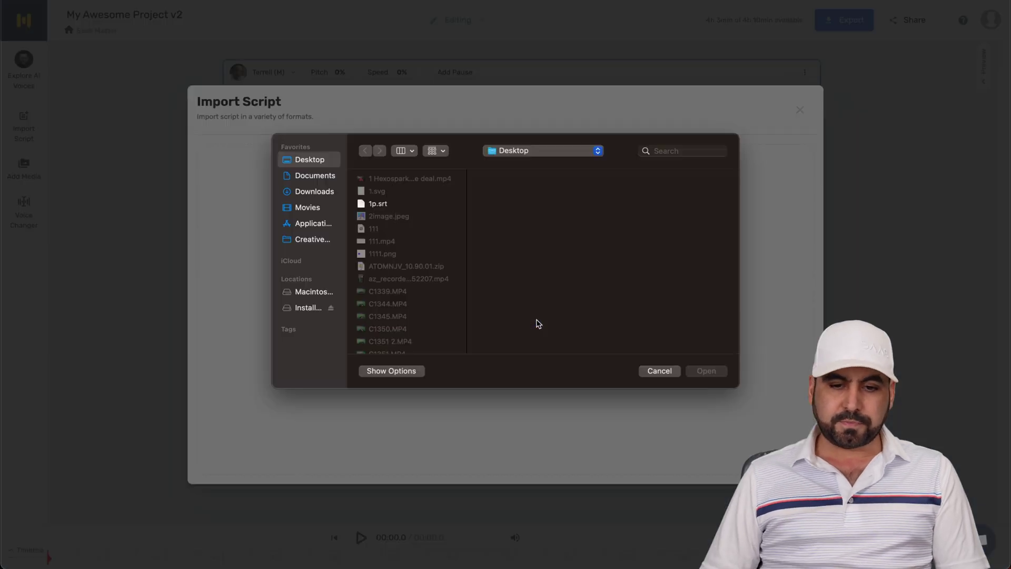
left_click(673, 374)
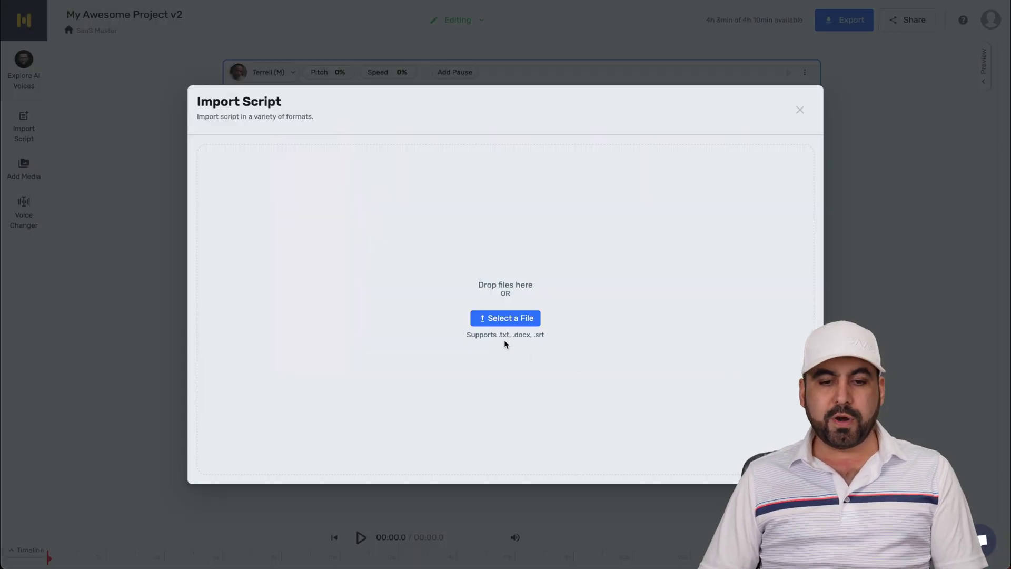
left_click(530, 322)
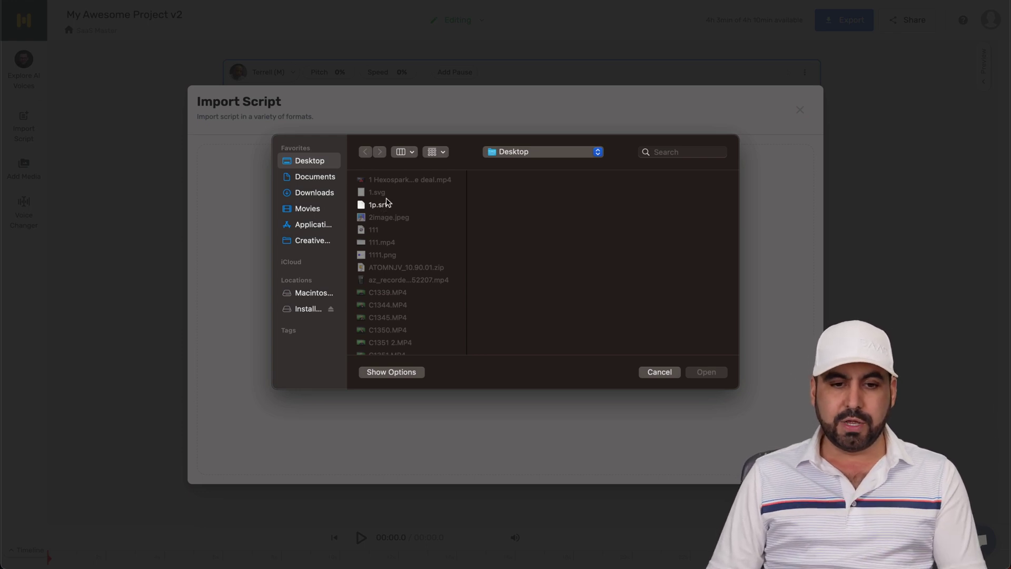
type("tr")
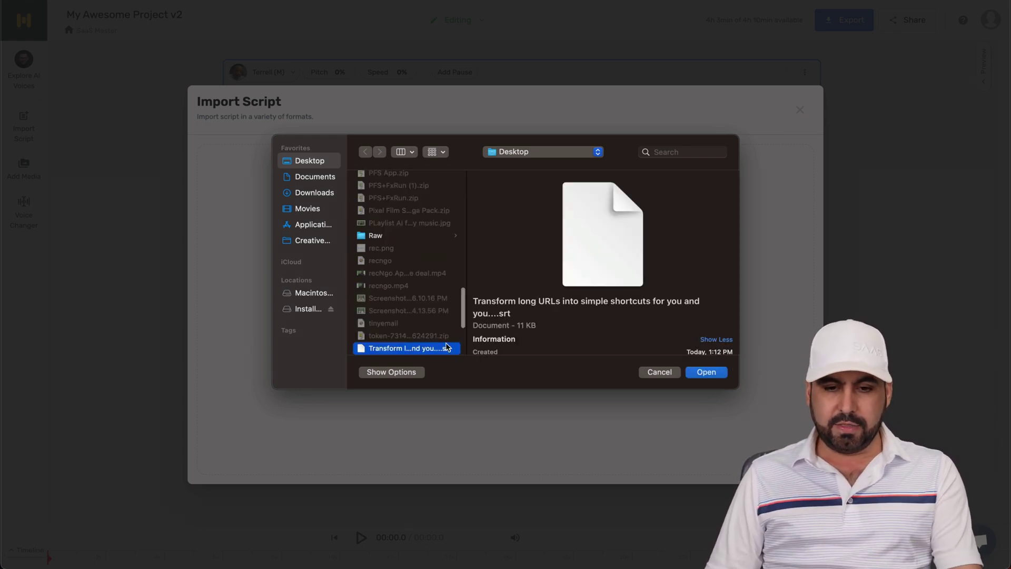
left_click(704, 374)
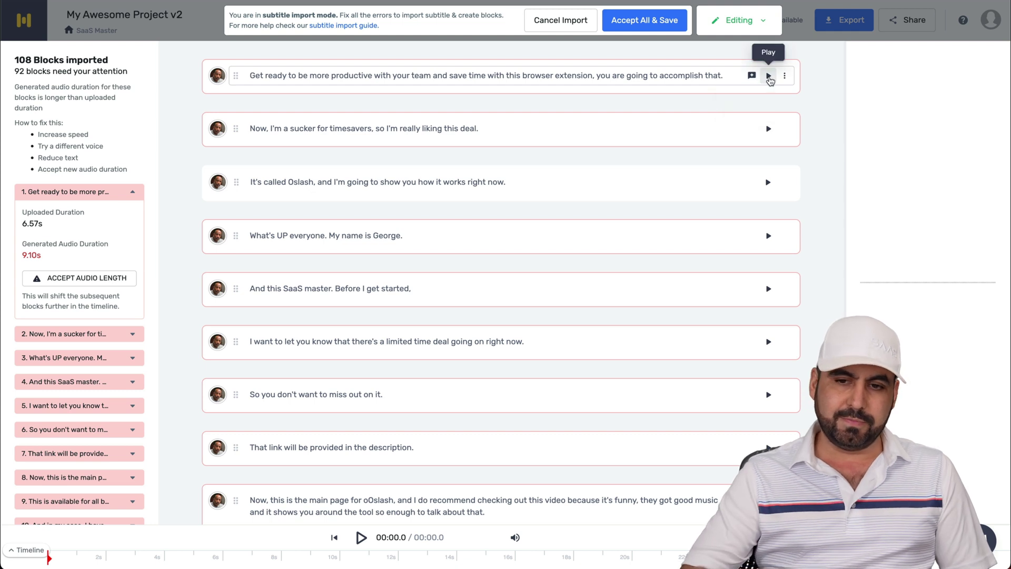
left_click(769, 77)
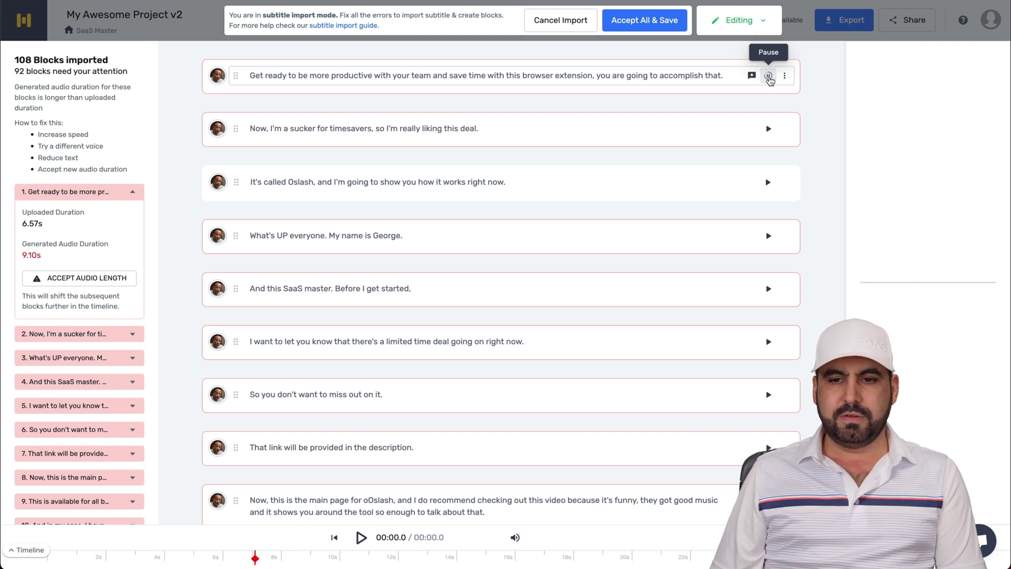
Give block 1 the Natalie (F) voice, replay it, and open block 2's voice picker.
left_click(768, 77)
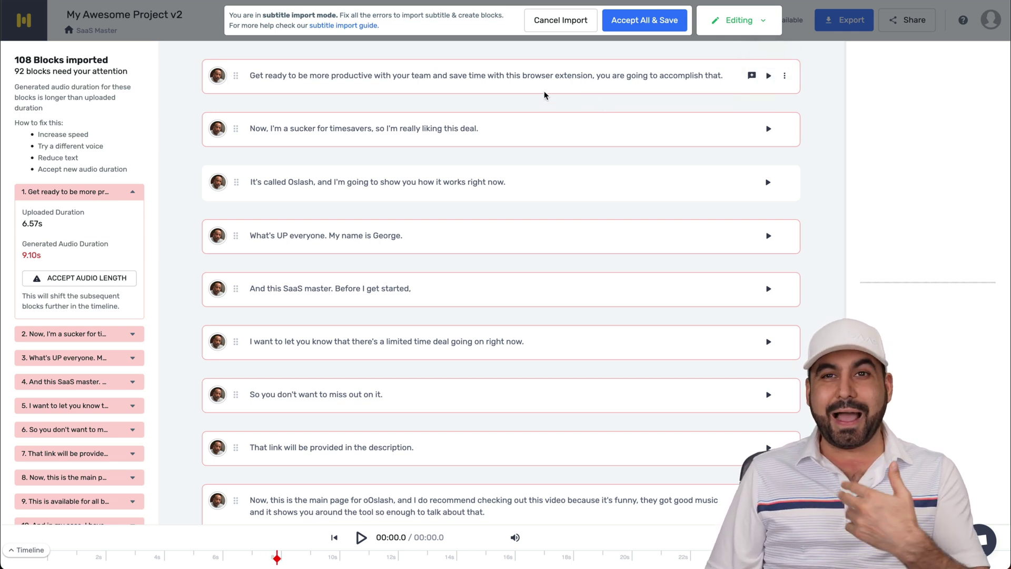
left_click(216, 75)
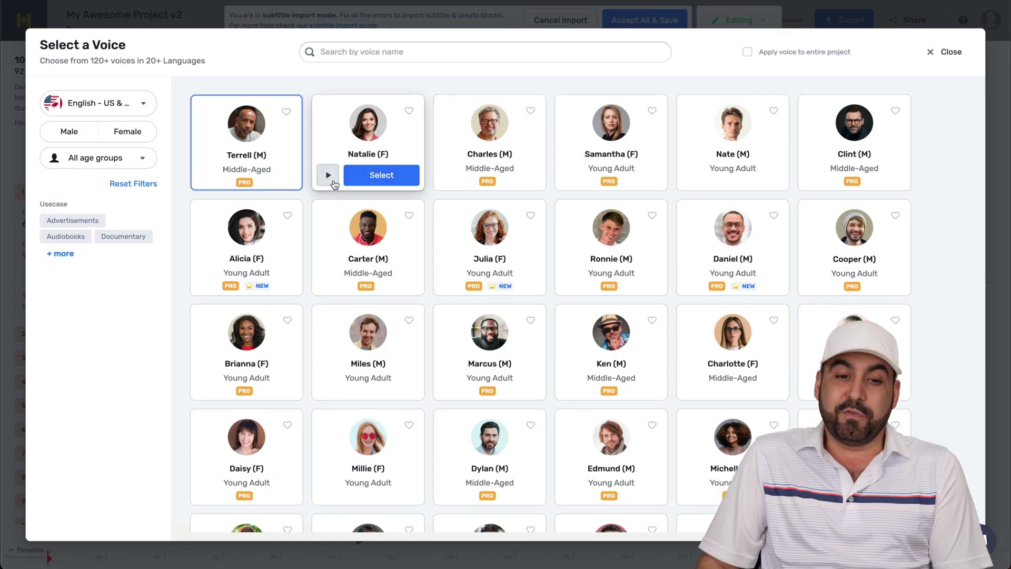
left_click(375, 180)
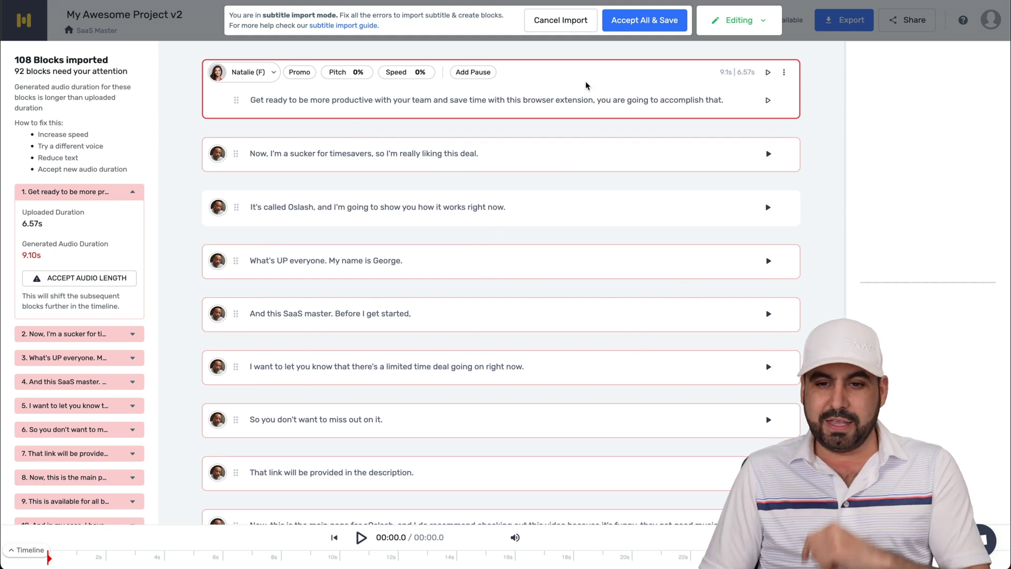
left_click(767, 73)
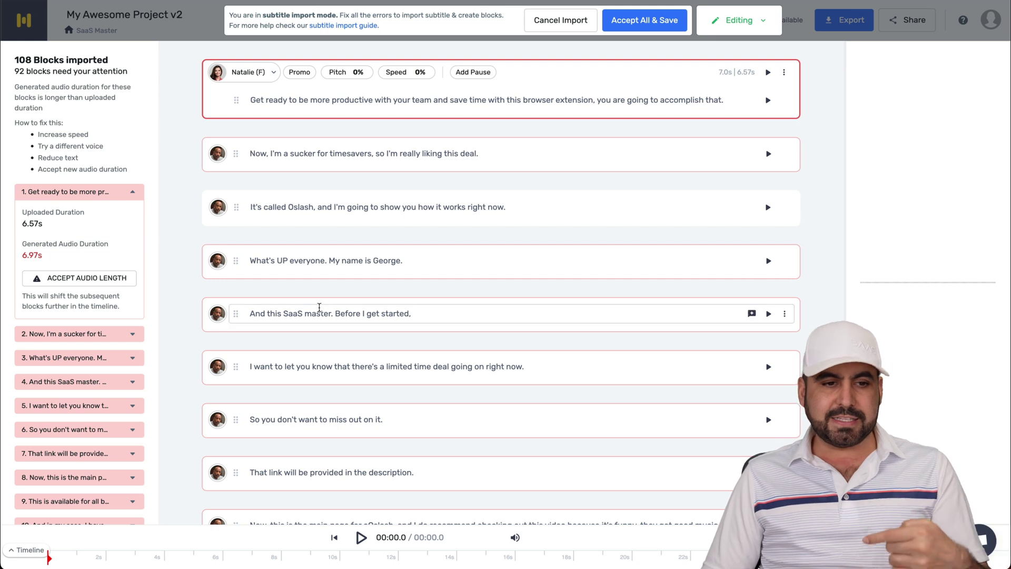
left_click(220, 159)
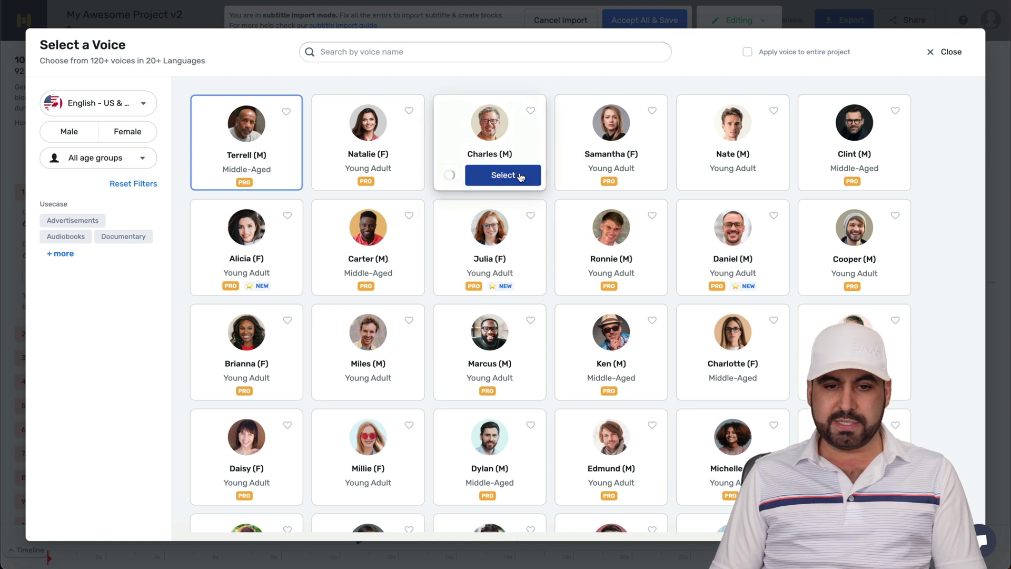
Assign Charles (M) to block 2 and Ronnie (M) to block 3, then accept and save all blocks.
left_click(519, 174)
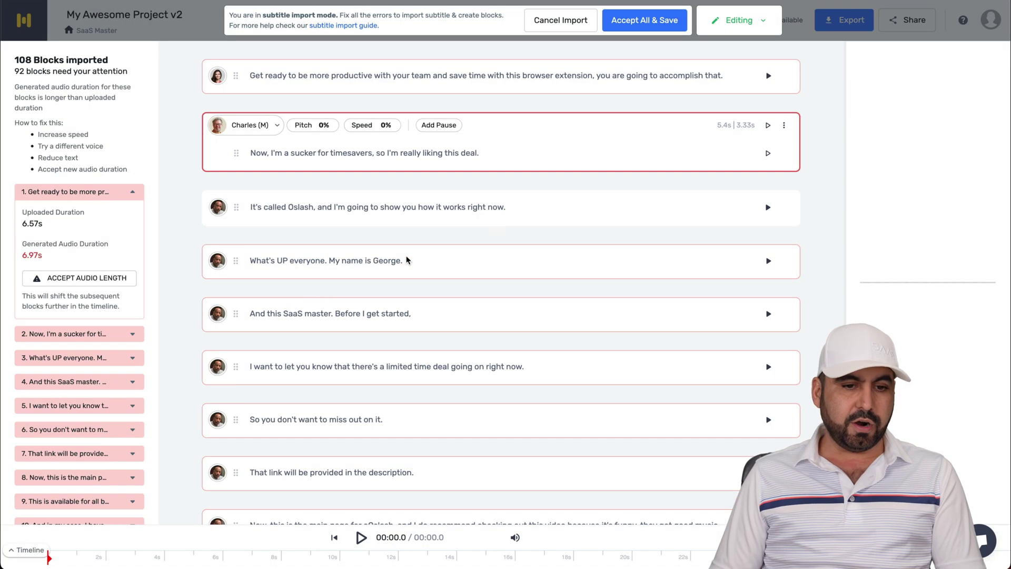
left_click(224, 209)
left_click(621, 280)
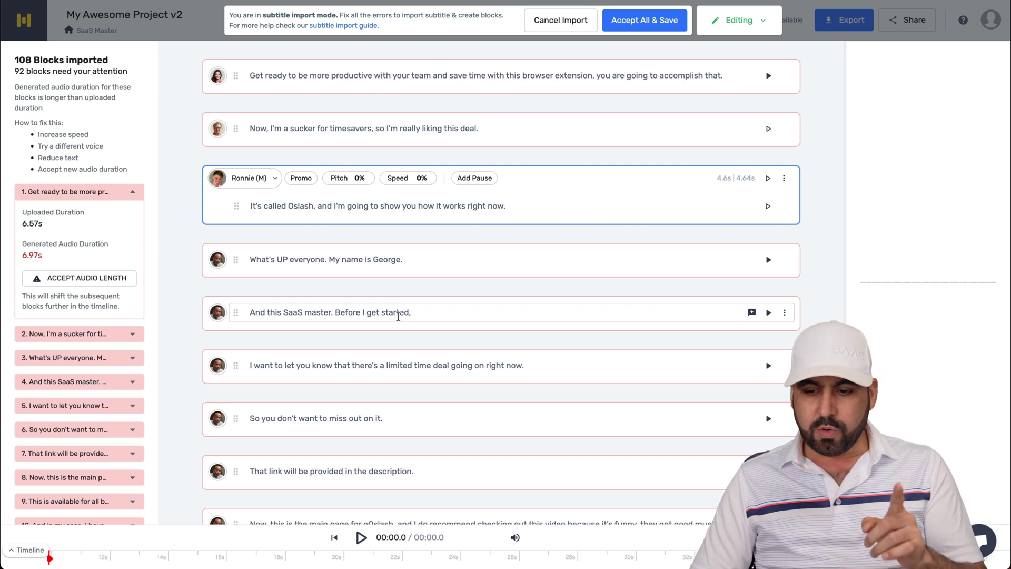
left_click(656, 19)
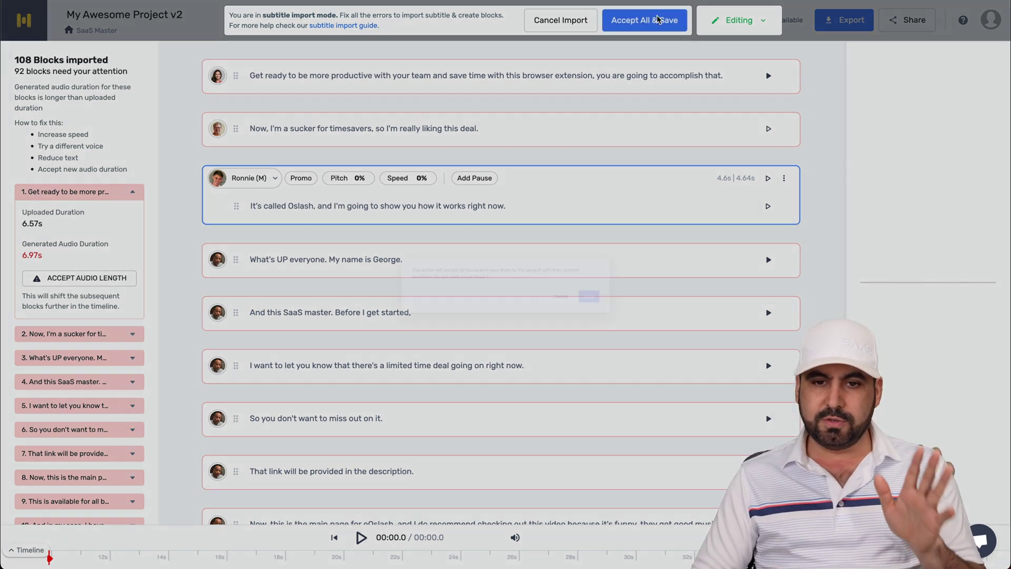
left_click(662, 299)
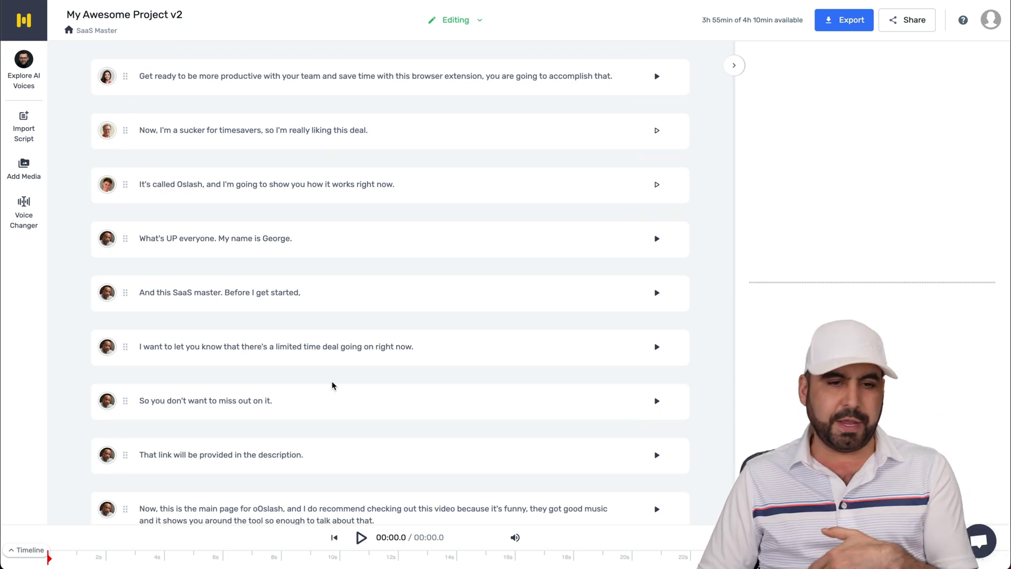
left_click(303, 79)
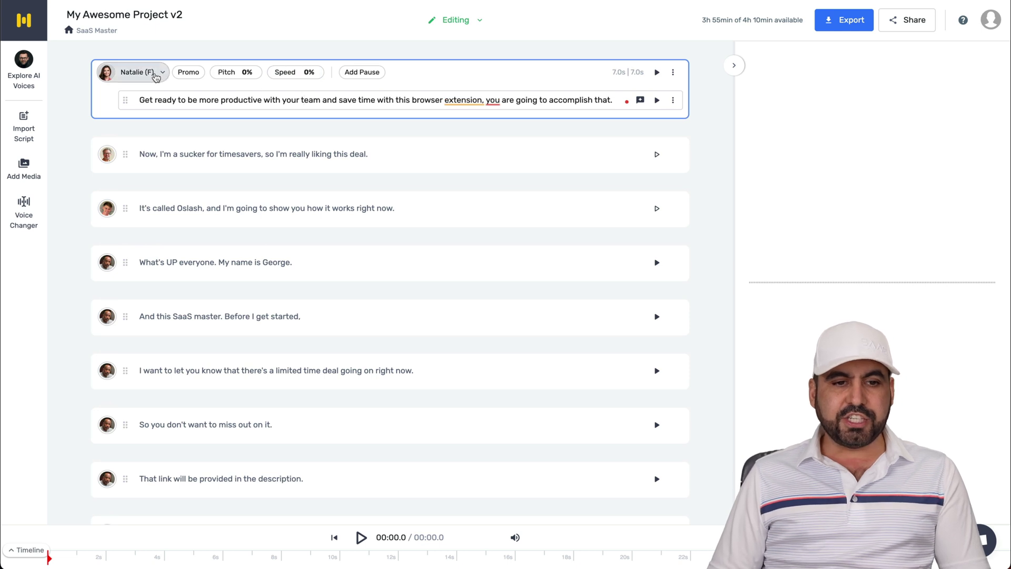
left_click(190, 75)
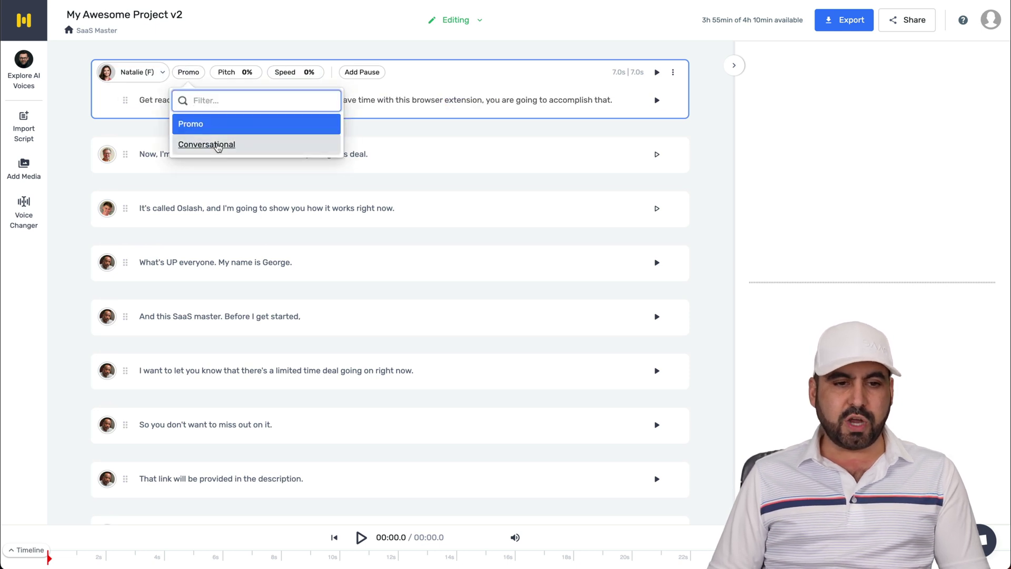
left_click(234, 73)
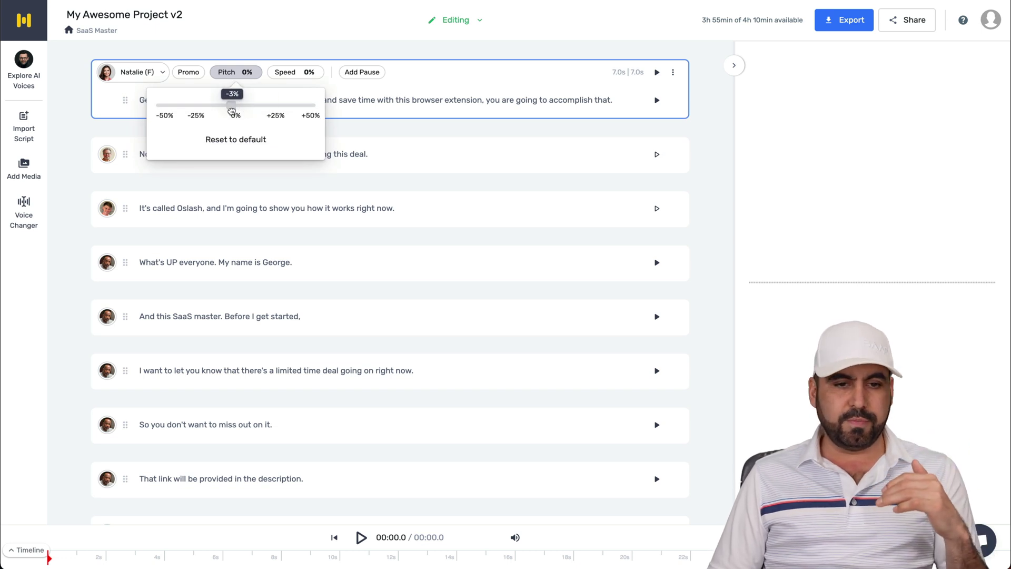
left_click(299, 73)
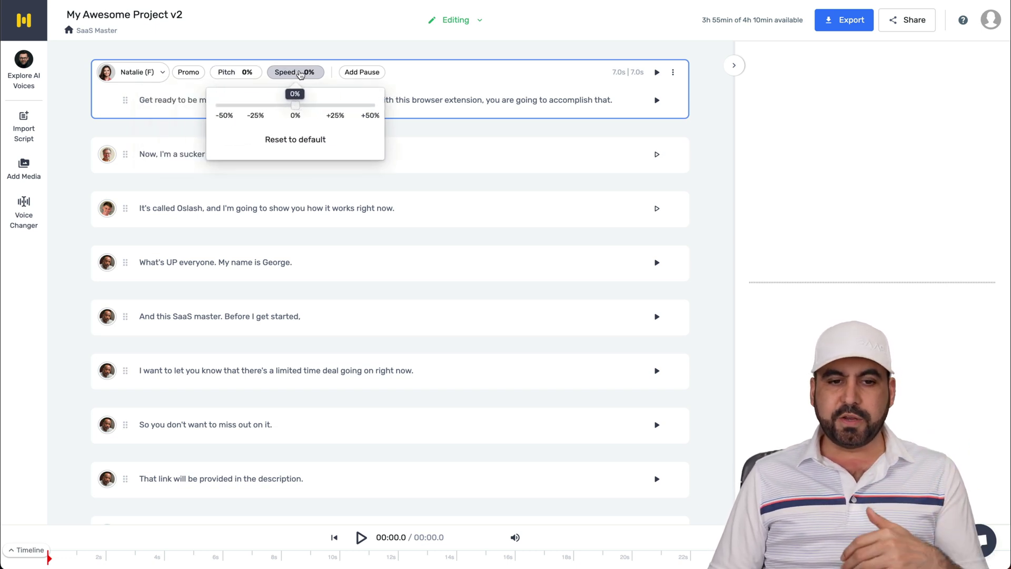
left_click(414, 97)
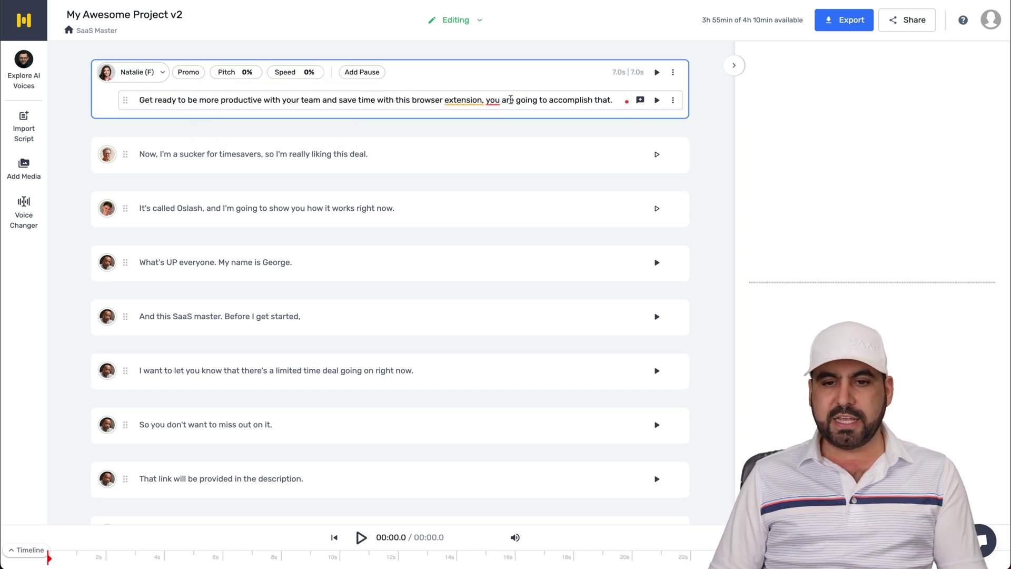
Add emphasis to 'productive' and 'extension' in the first sentence.
left_click(640, 101)
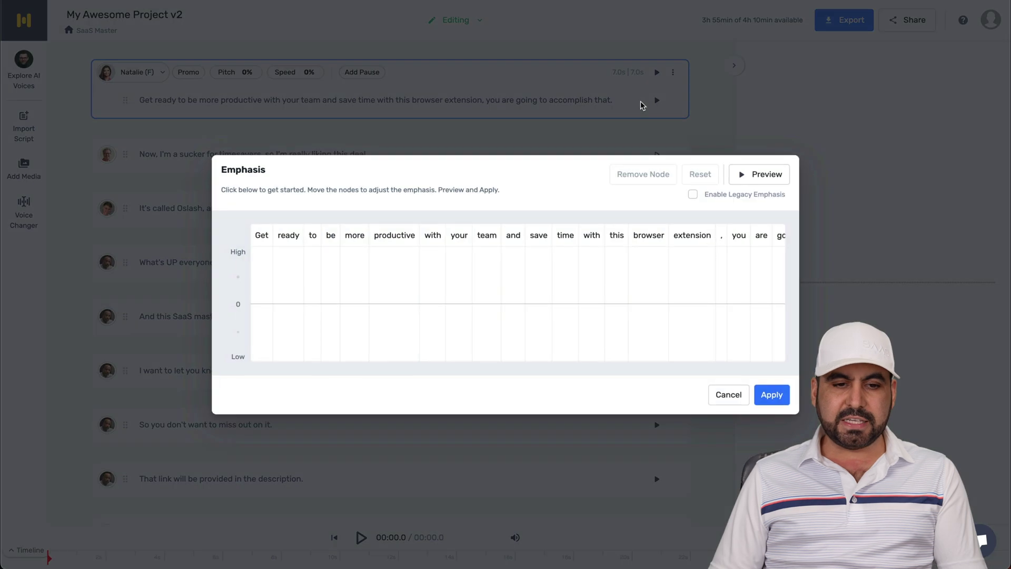
left_click(390, 277)
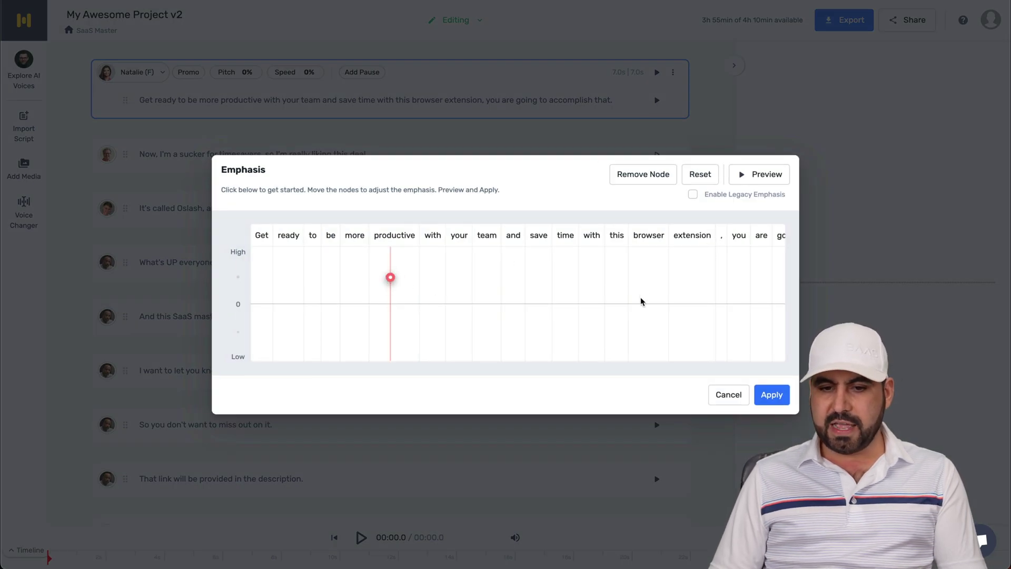
left_click(685, 265)
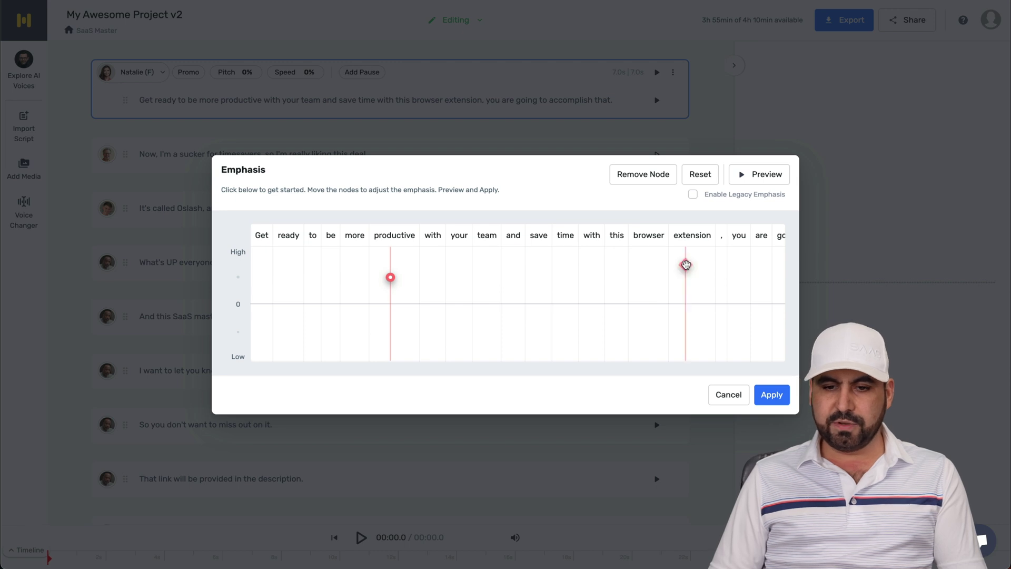
left_click(769, 396)
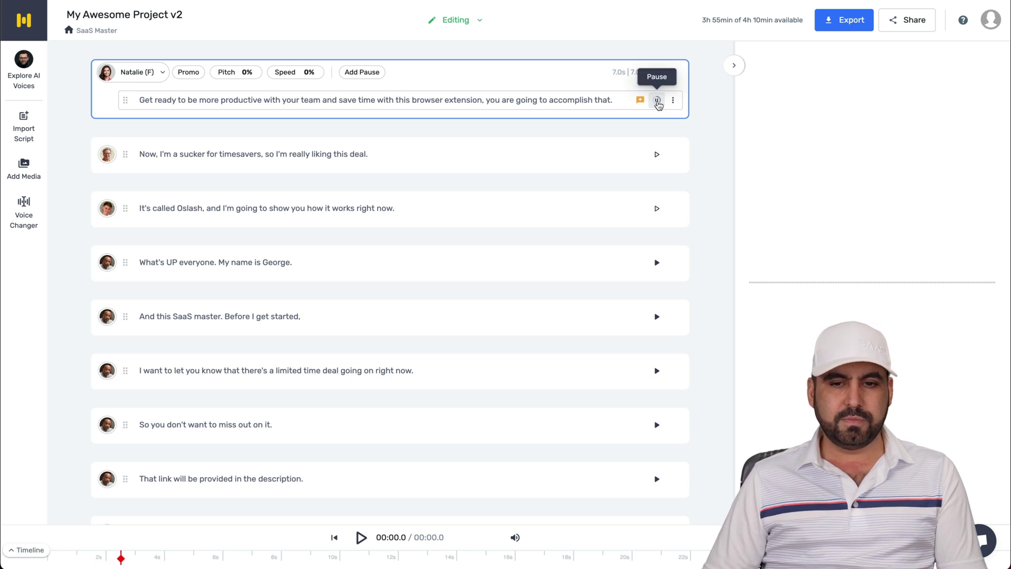
Lower the emphasis on 'productive' and 'extension' to a mild level and apply it.
left_click(658, 105)
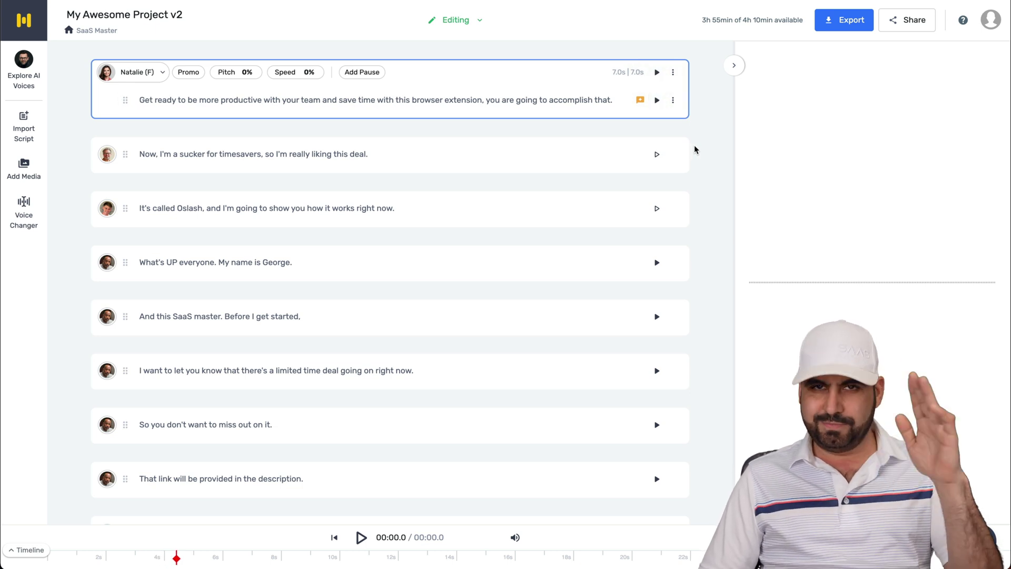
left_click(640, 100)
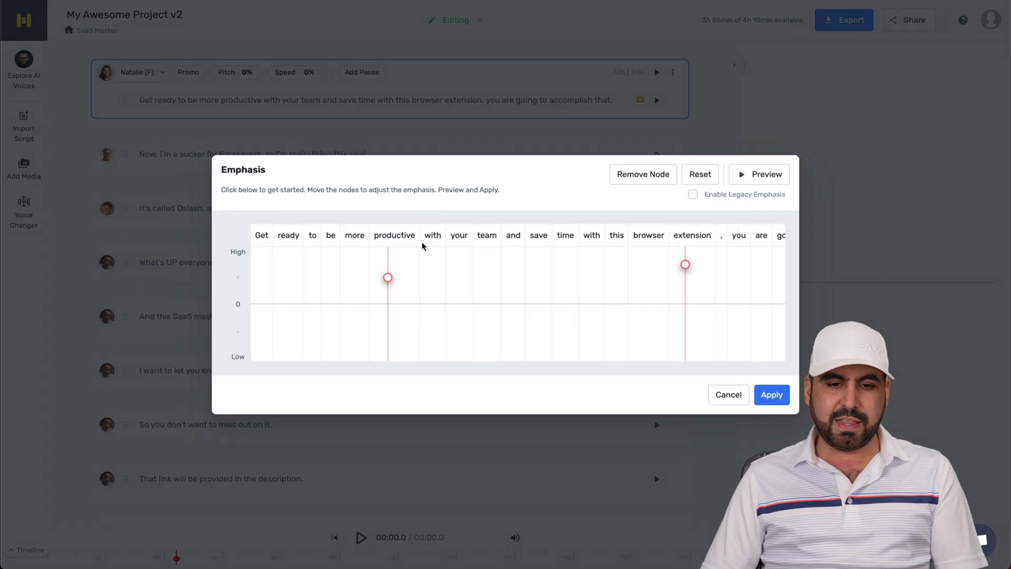
left_click_drag(387, 278, 387, 290)
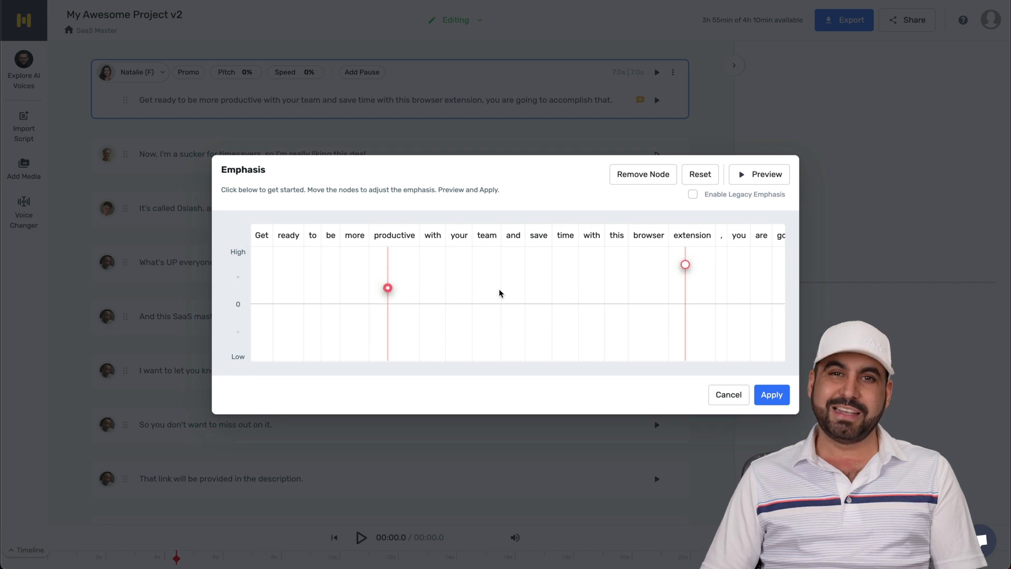
left_click_drag(684, 265, 685, 284)
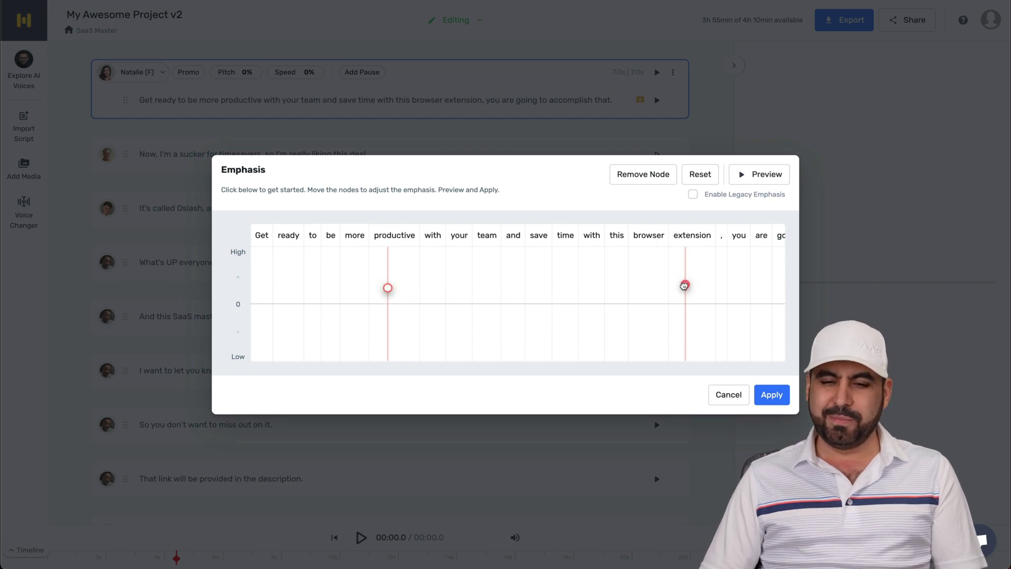
left_click(771, 394)
mouse_move(668, 211)
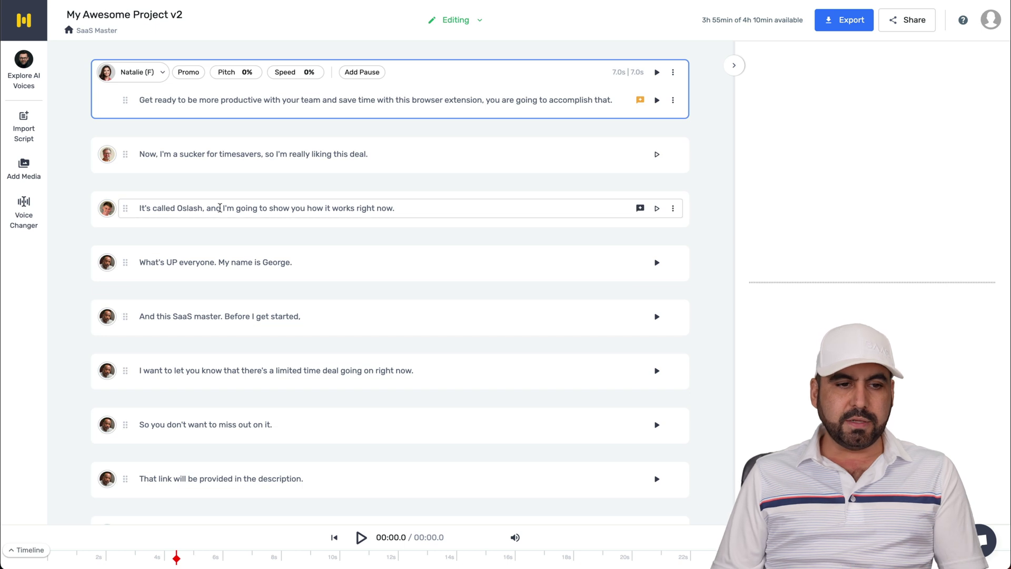
left_click(24, 167)
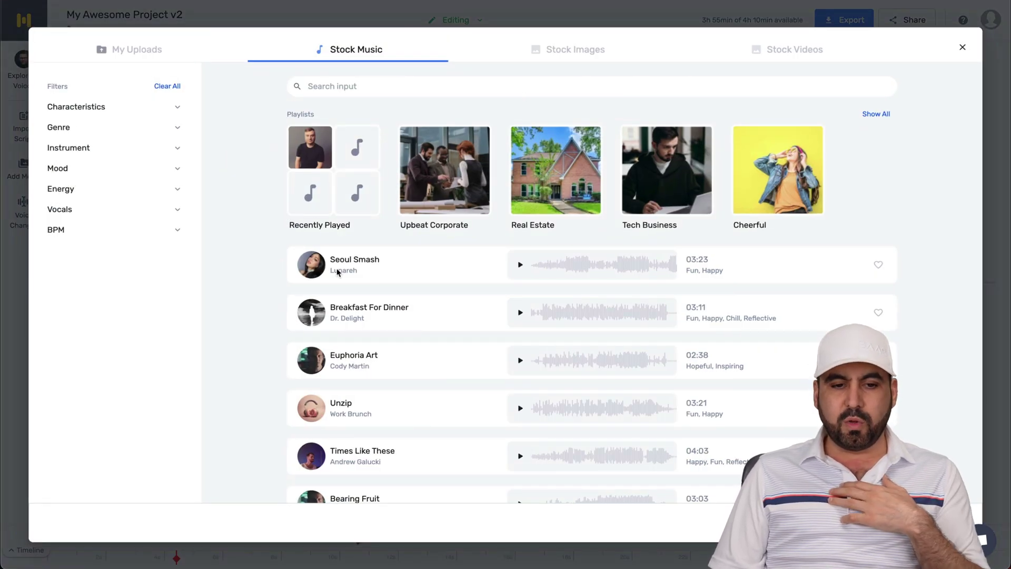
Add the 11-second Kampus Production watermelon family stock clip to the video track and expand the timeline.
left_click(812, 50)
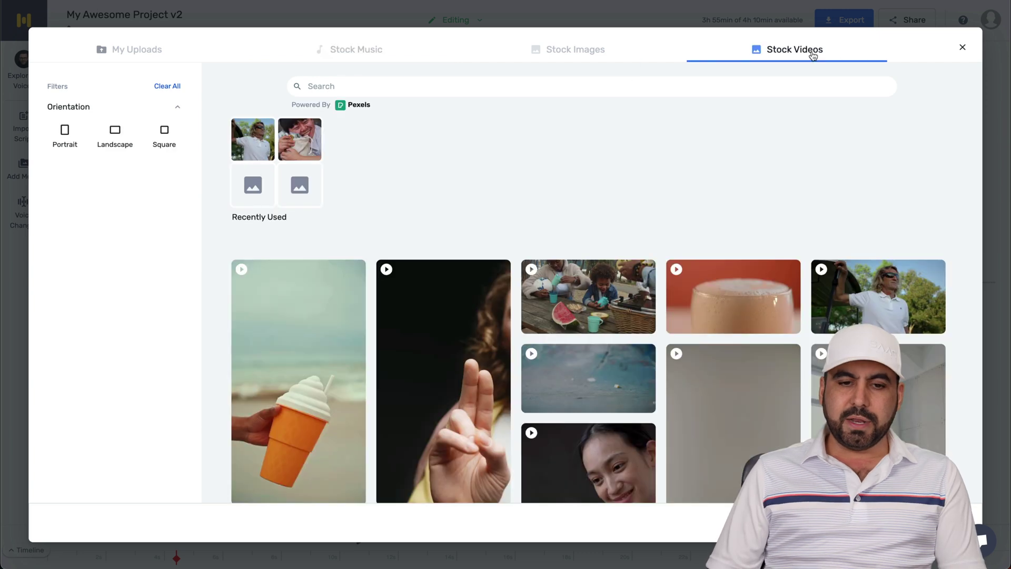
scroll(630, 321, "down", 3)
mouse_move(598, 224)
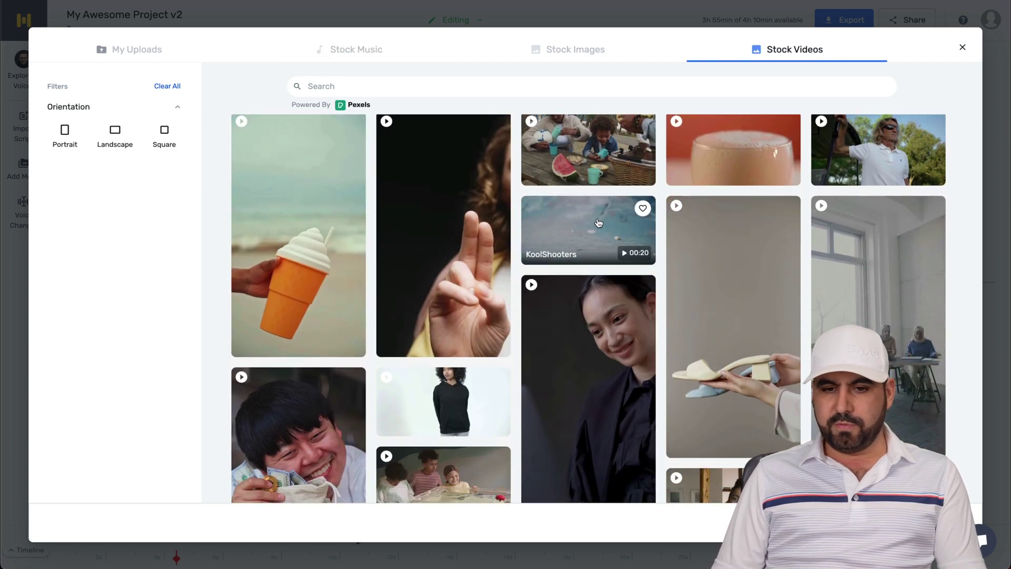
mouse_move(614, 160)
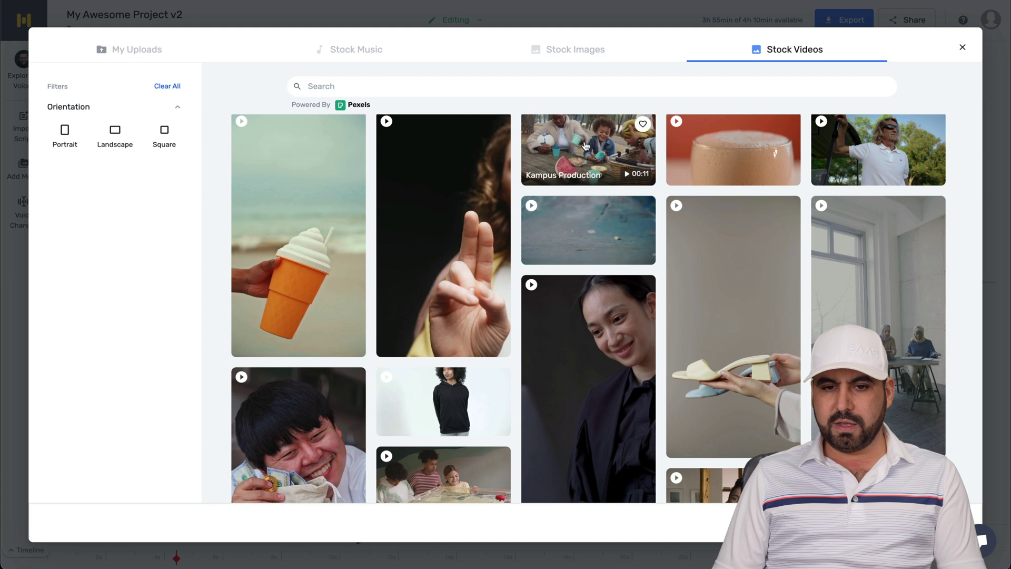
left_click(614, 161)
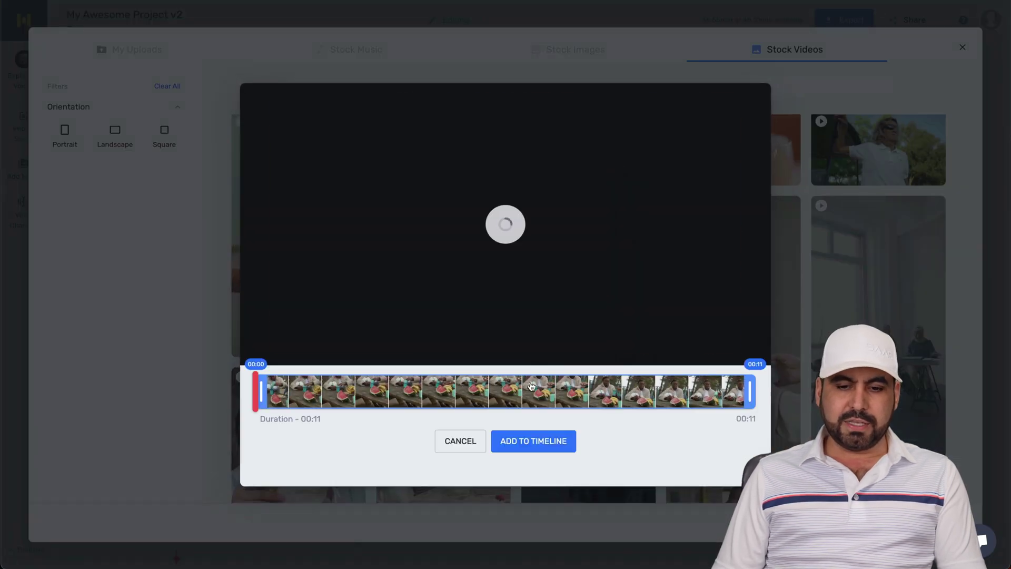
left_click(528, 433)
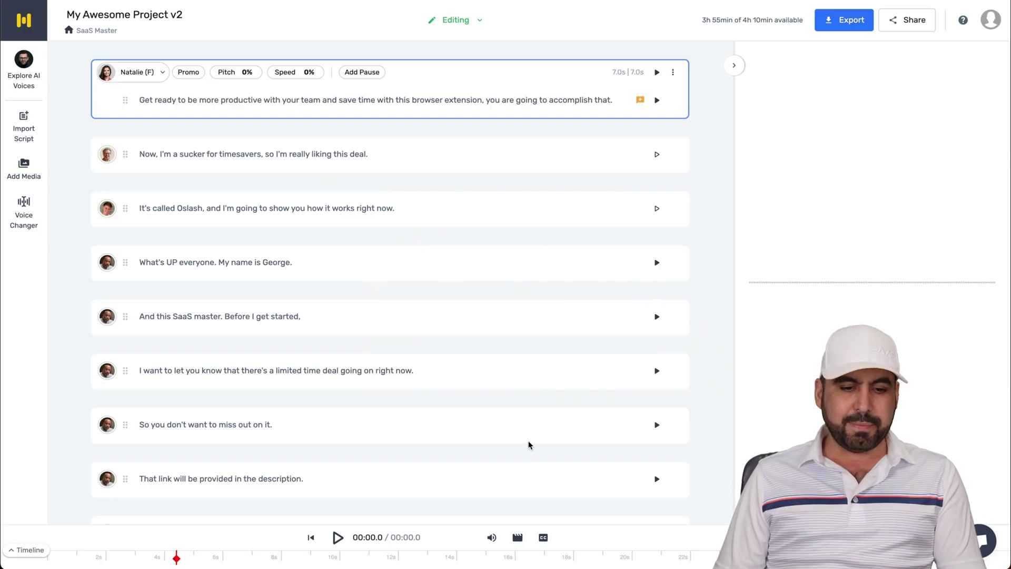
left_click(27, 549)
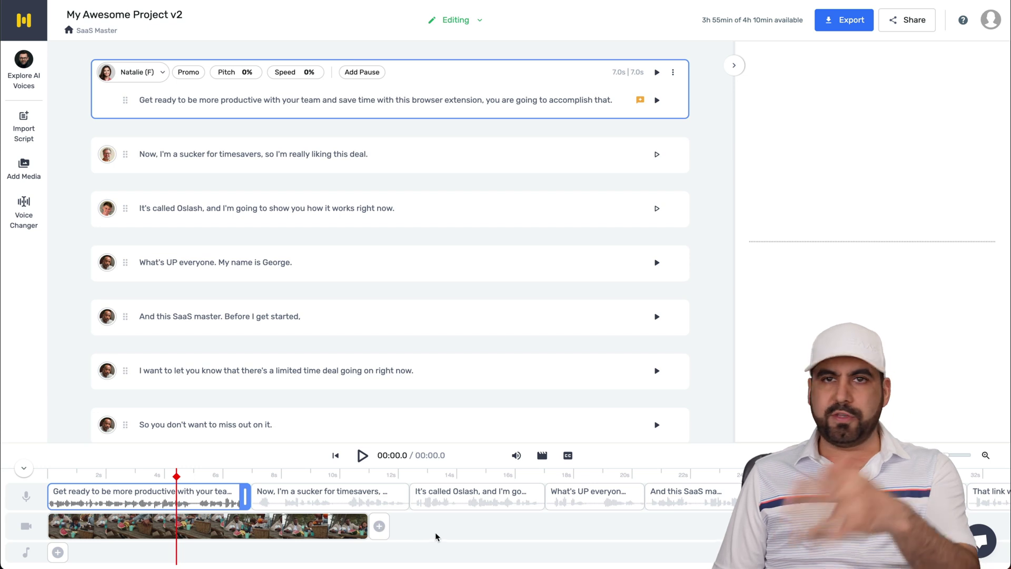
Preview Seoul Smash and Breakfast For Dinner, then add Breakfast For Dinner (03:11) to the music track.
left_click(59, 553)
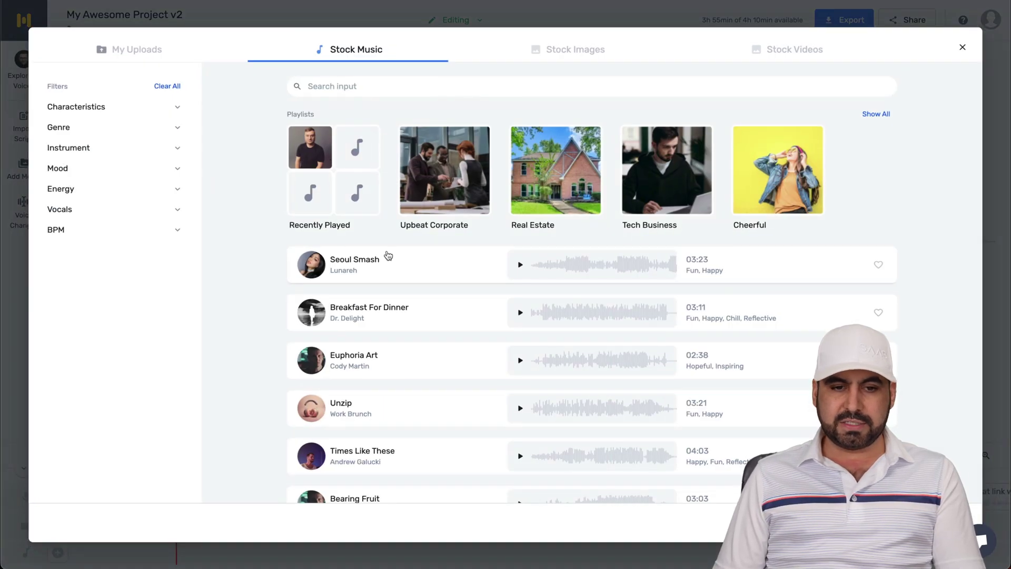
left_click(519, 264)
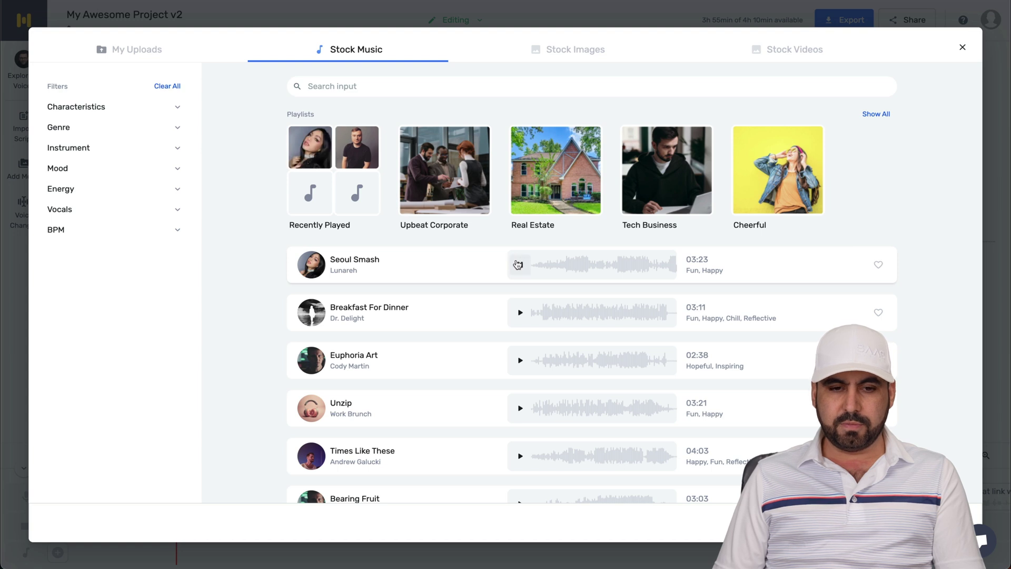
left_click(520, 313)
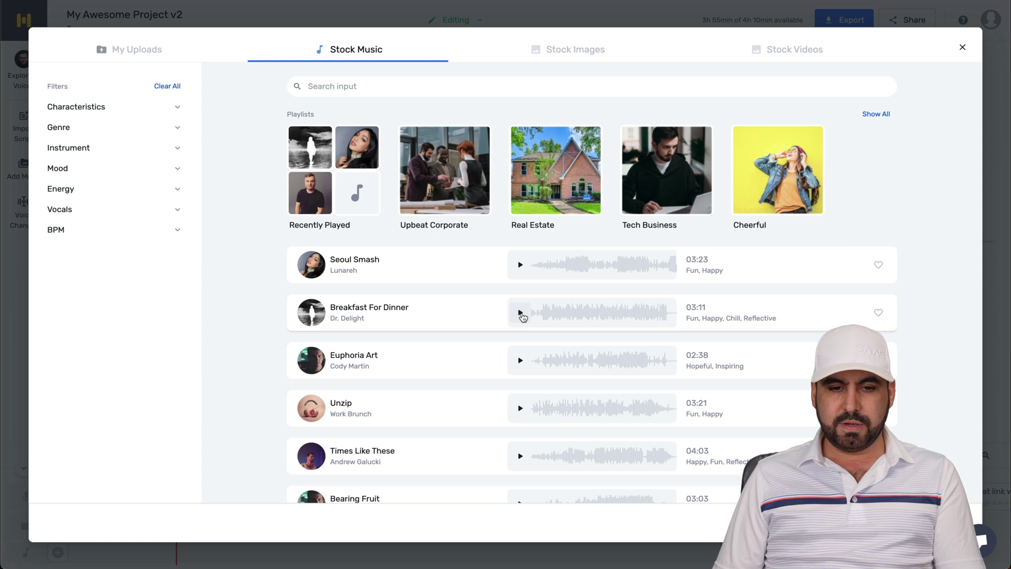
left_click(521, 314)
left_click(430, 319)
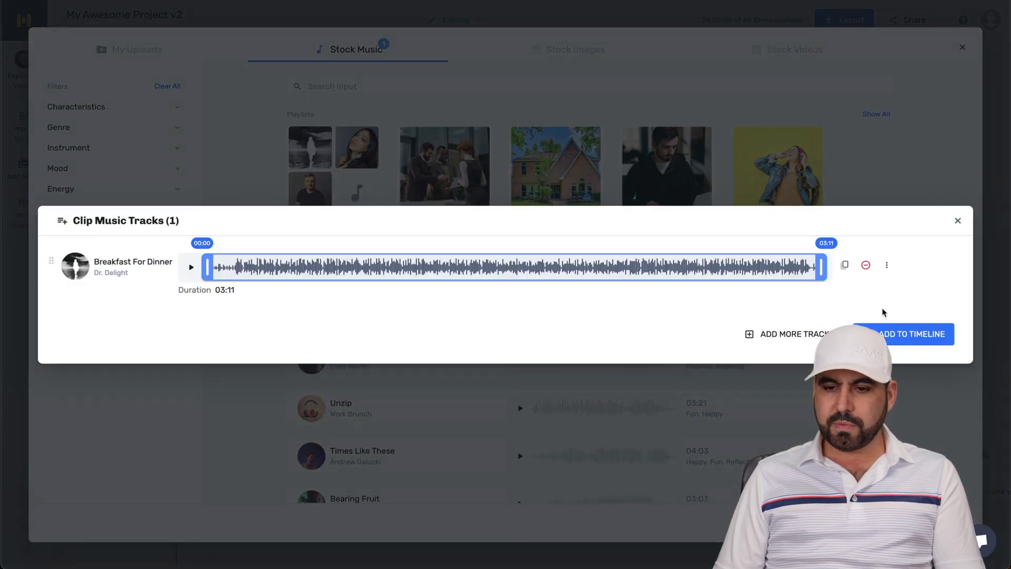
left_click(916, 334)
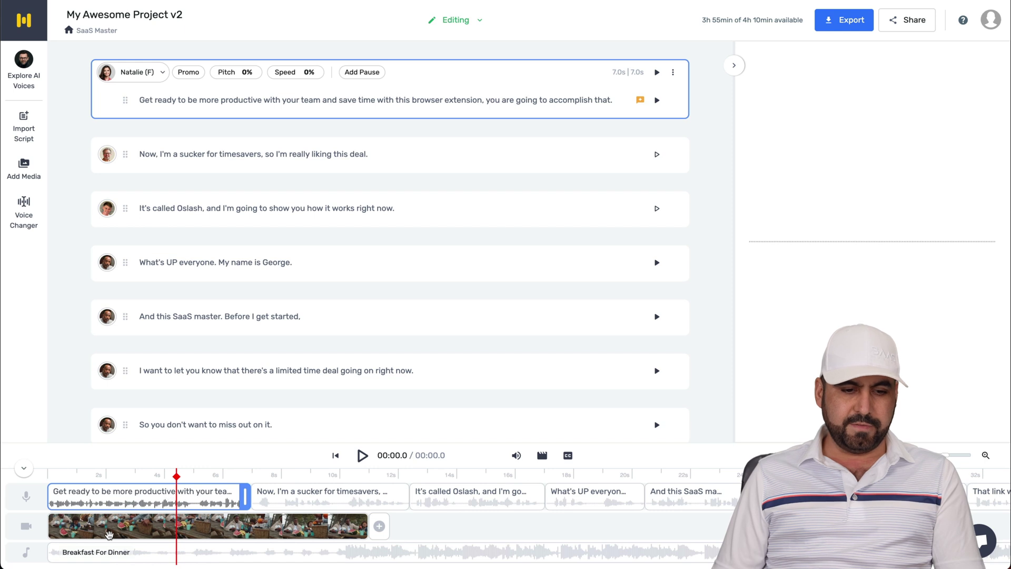
In the volume mixer, lower the background music and drag the stock video's volume to zero.
left_click(64, 556)
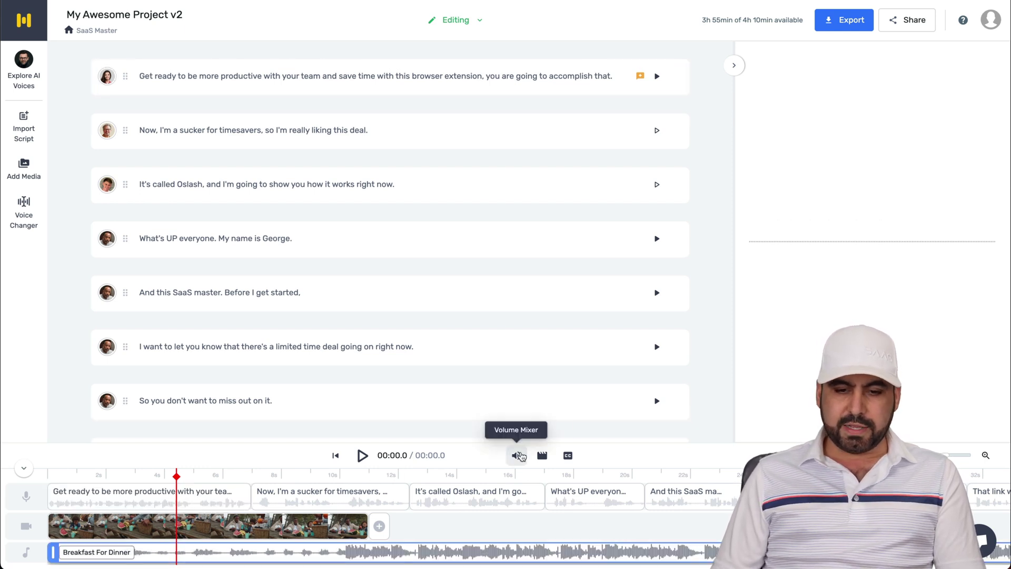
left_click(519, 455)
left_click_drag(503, 310, 503, 336)
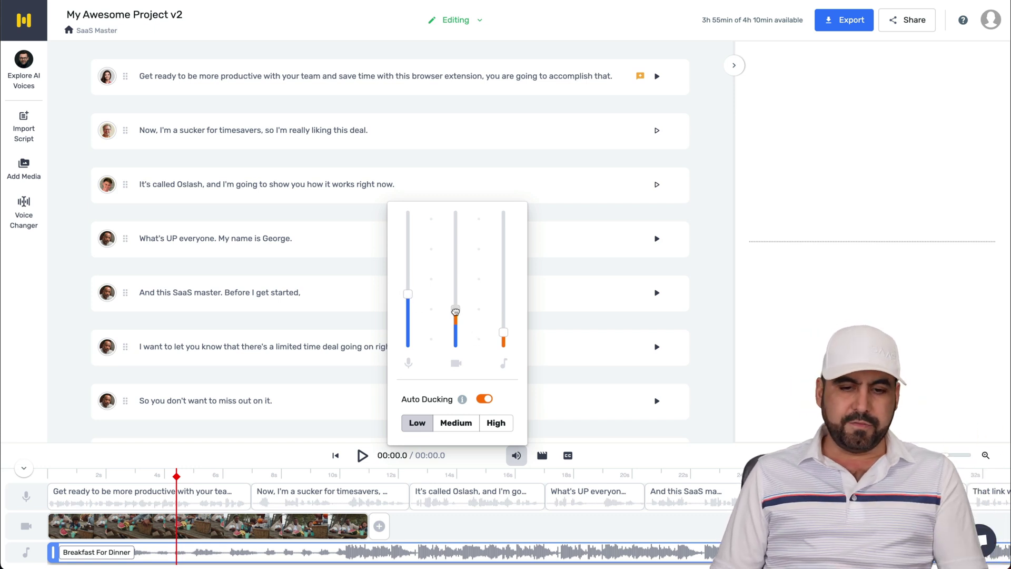
left_click_drag(456, 309, 456, 378)
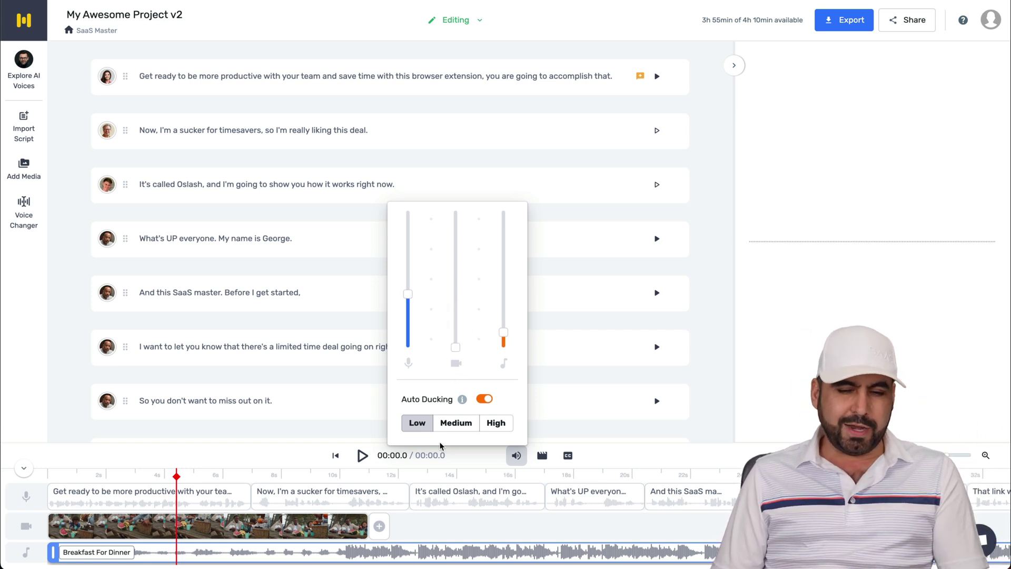
left_click(294, 453)
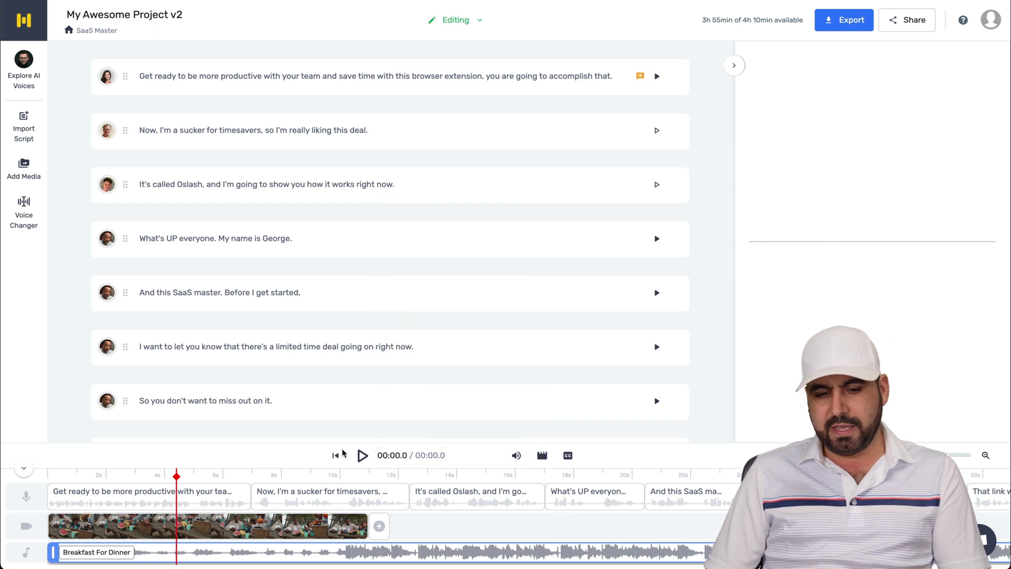
Set the video to Square 1080x1080, turn subtitles on, and rewind playback to the start.
left_click(542, 454)
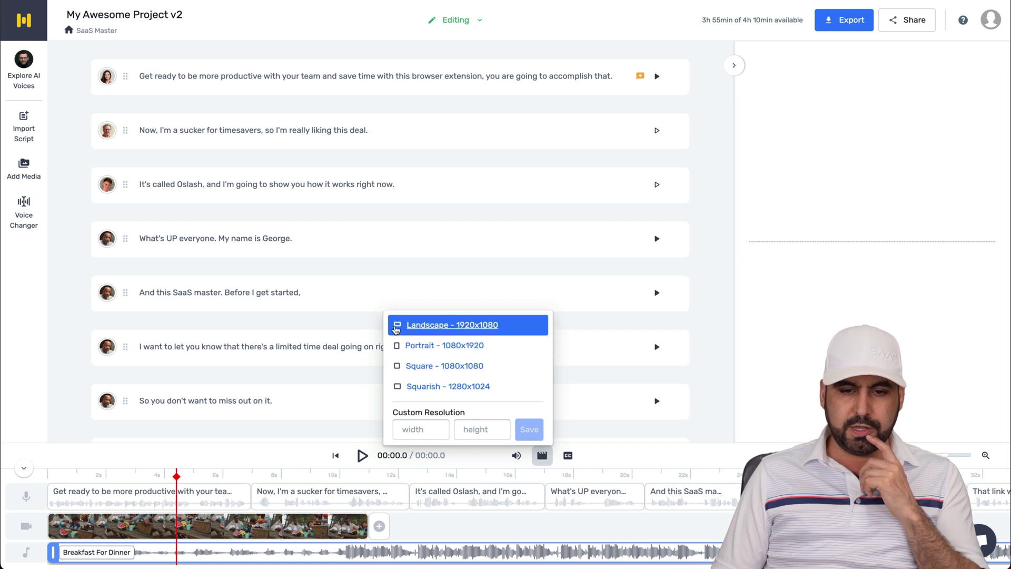
left_click(397, 366)
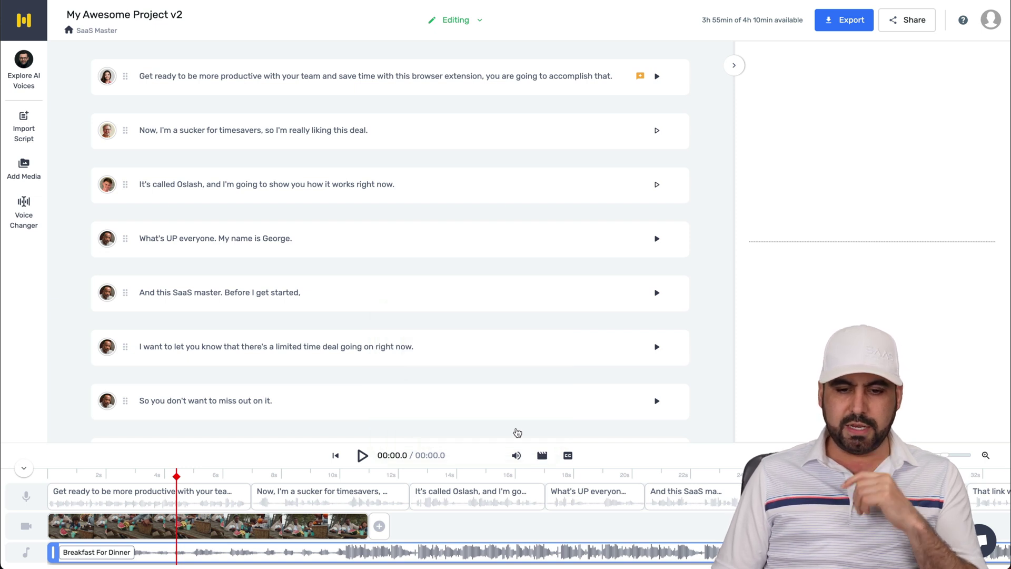
left_click(570, 457)
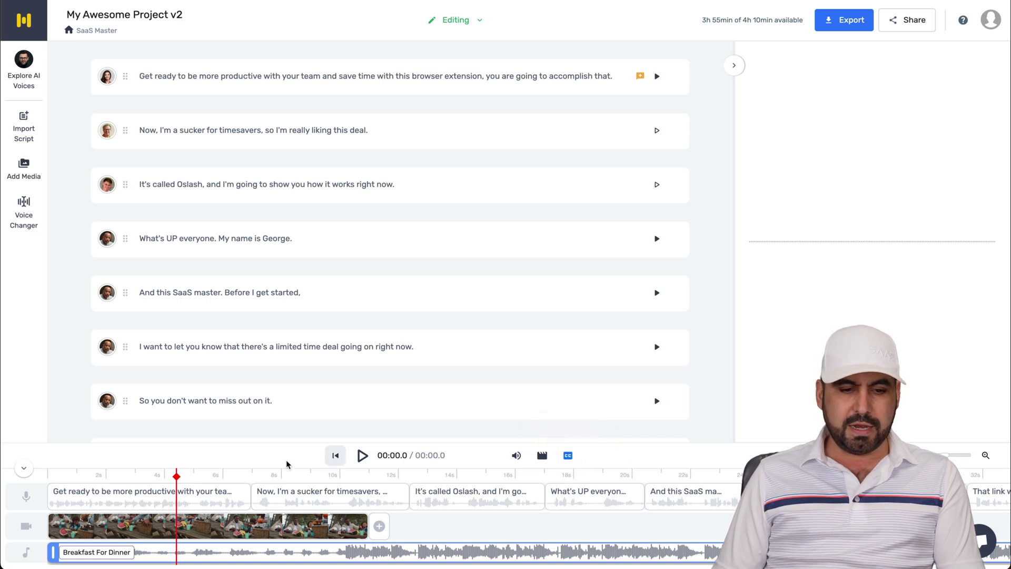
left_click(55, 474)
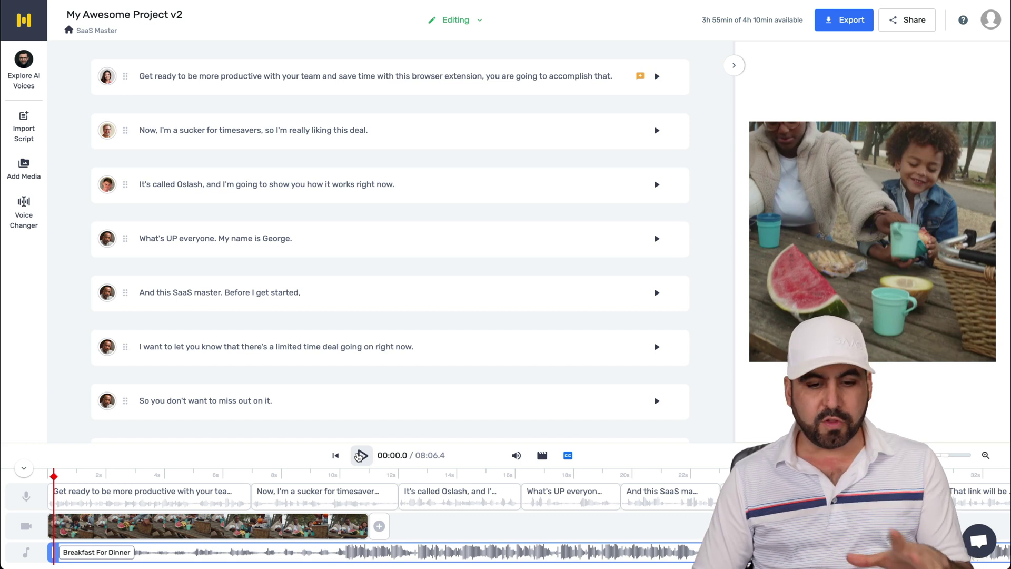
Preview the project with subtitles, pause playback, and bring up the Select Download Format dialog.
left_click(360, 456)
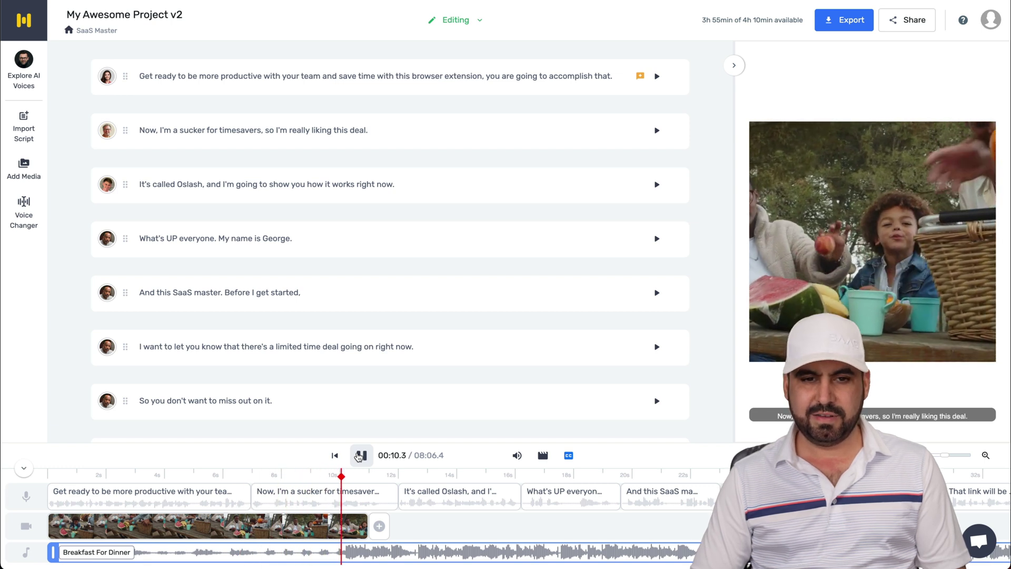
left_click(360, 455)
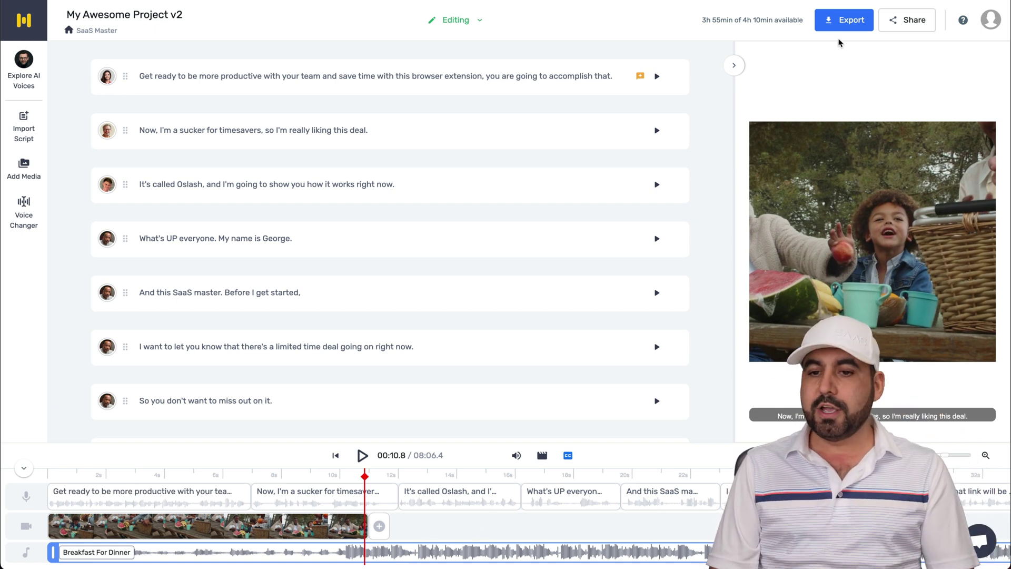
left_click(853, 27)
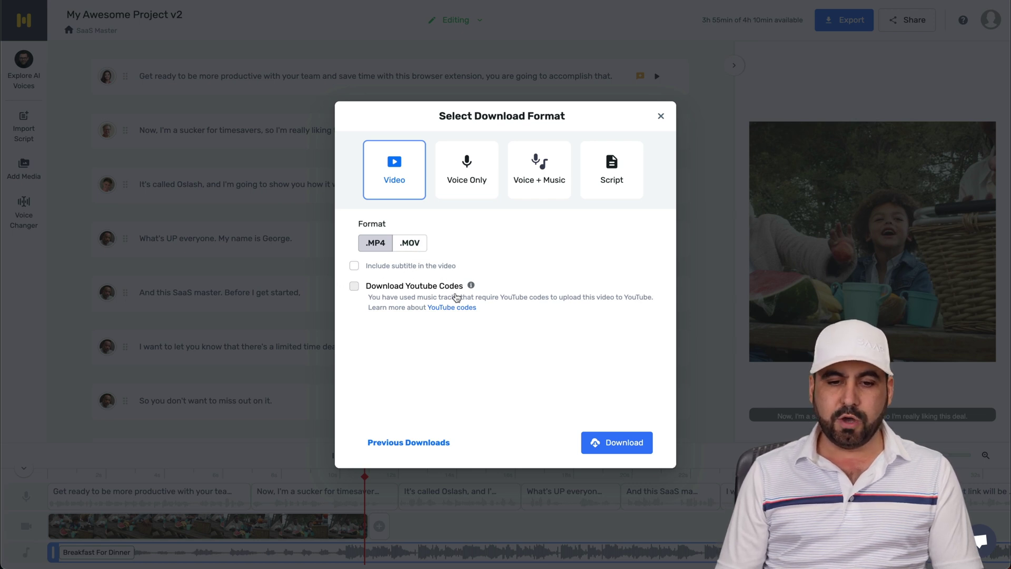
Export the project as Voice Only audio in a single mono .MP3 file and start the download.
left_click(465, 186)
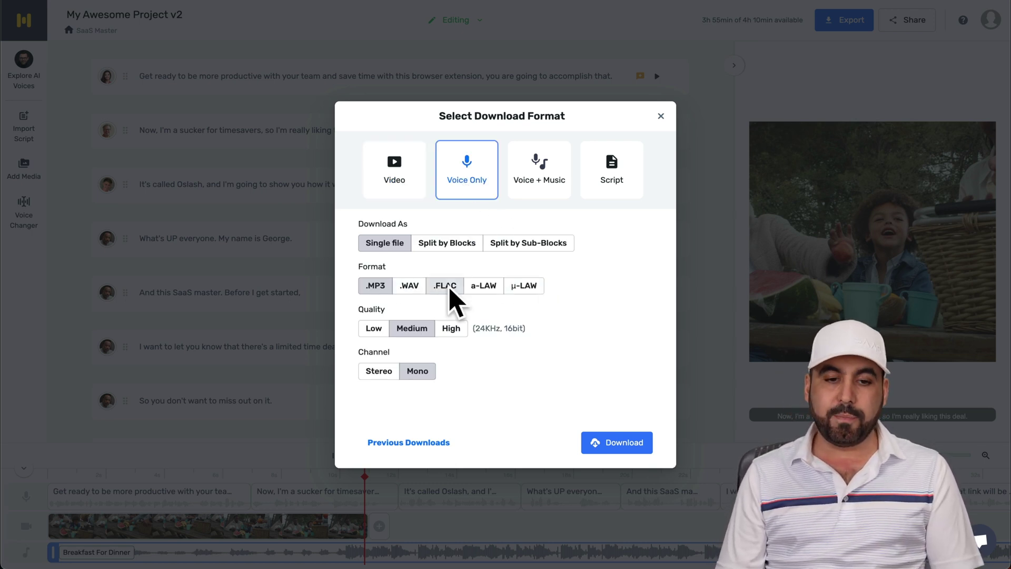
left_click(457, 336)
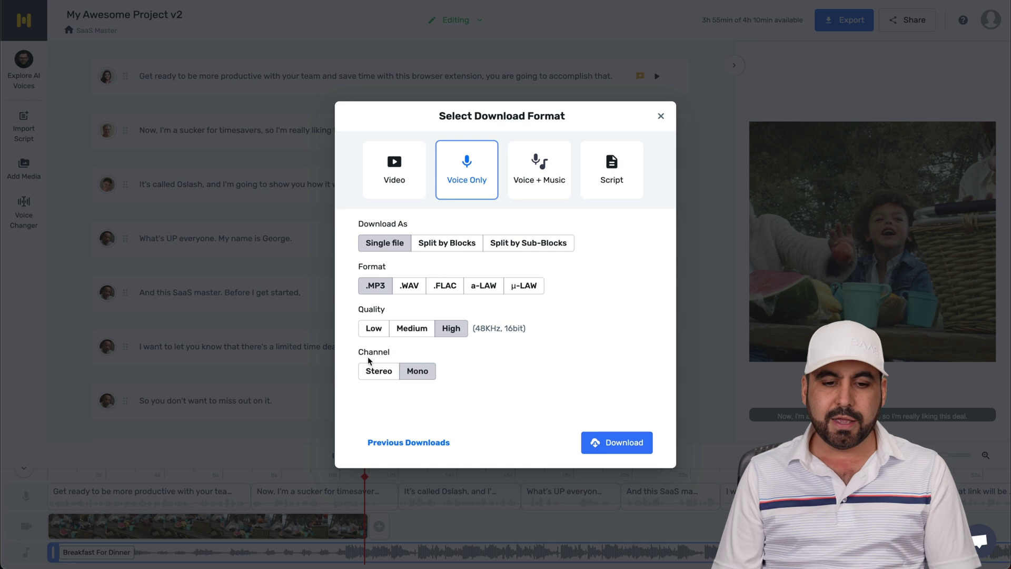
left_click(539, 178)
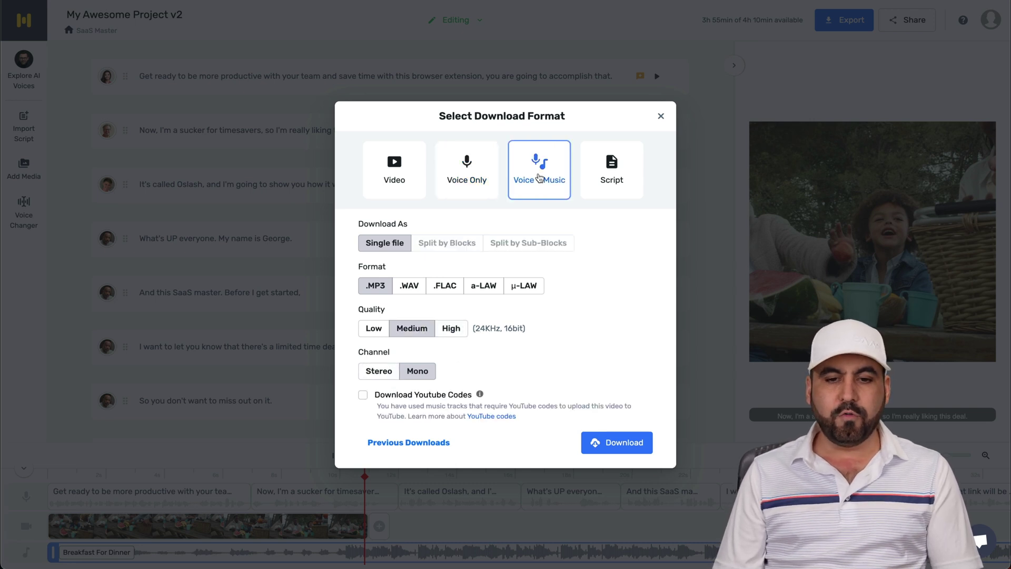
left_click(609, 185)
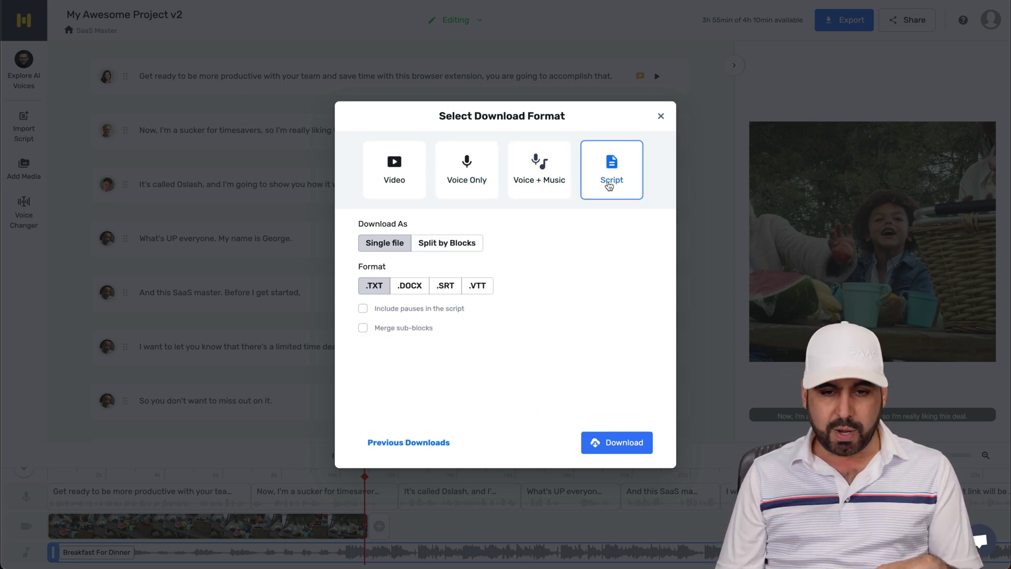
left_click(451, 178)
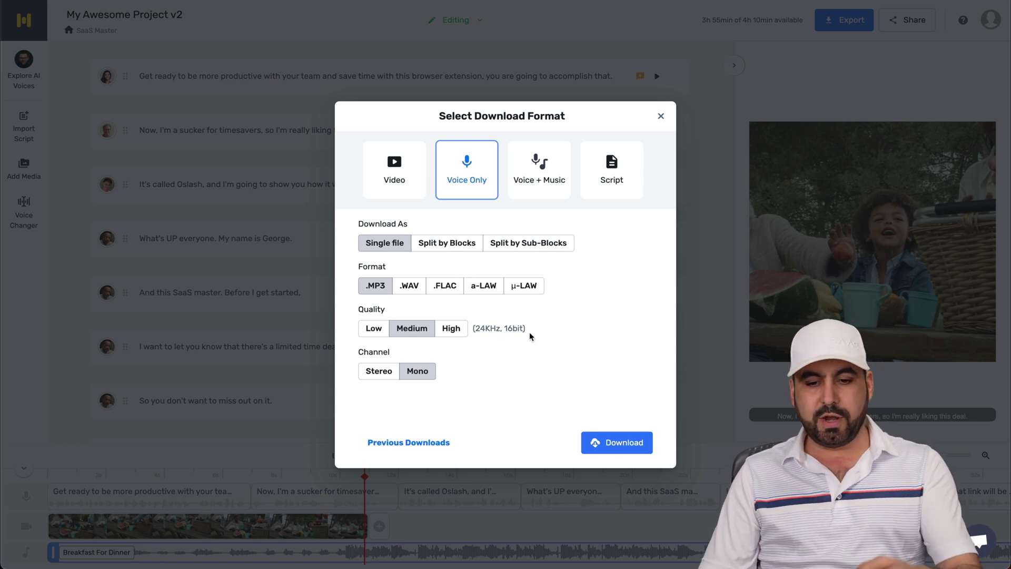
left_click(602, 435)
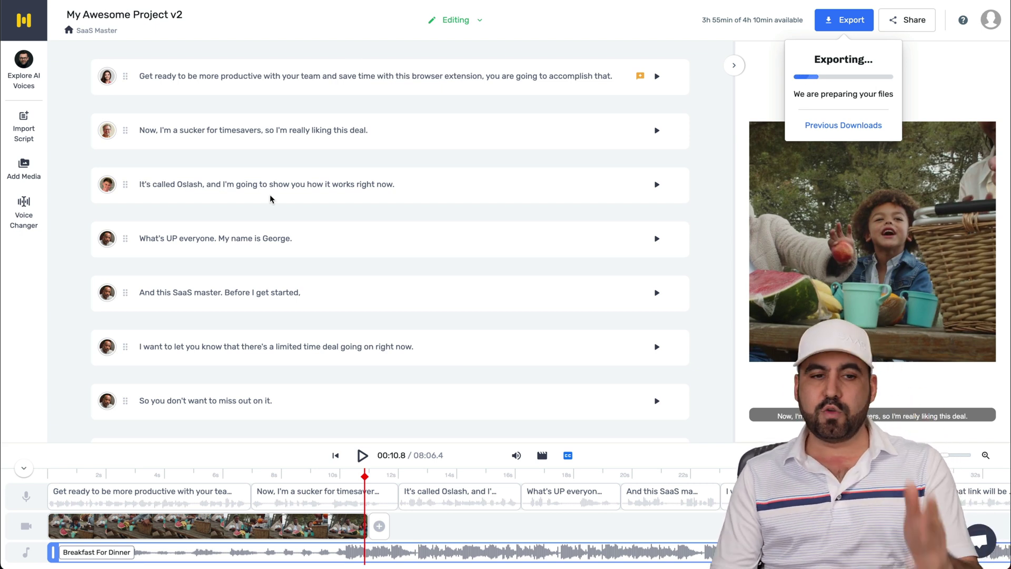
Return to the Murf workspace home showing the three projects, including My Awesome Project v2.
left_click(33, 29)
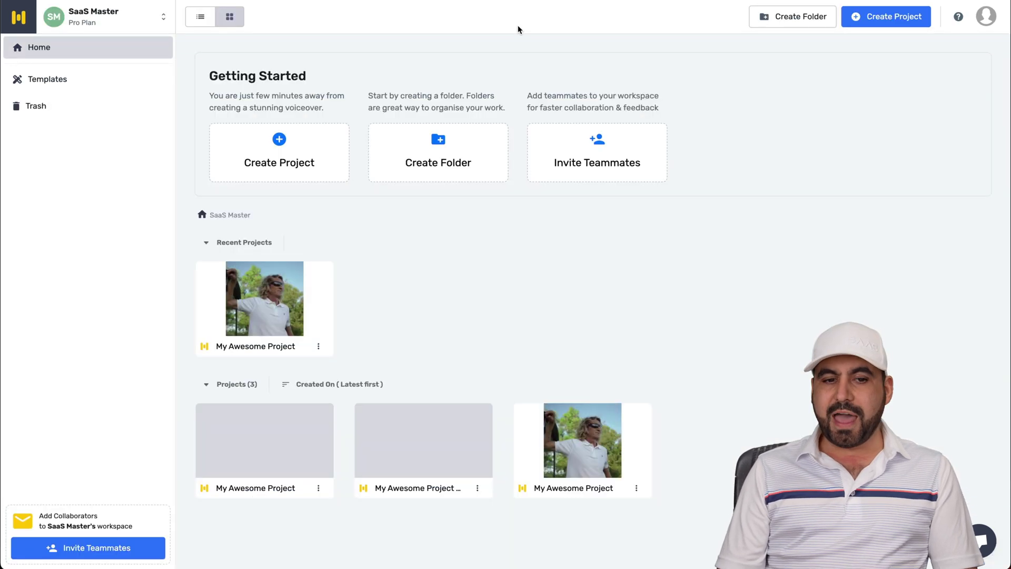